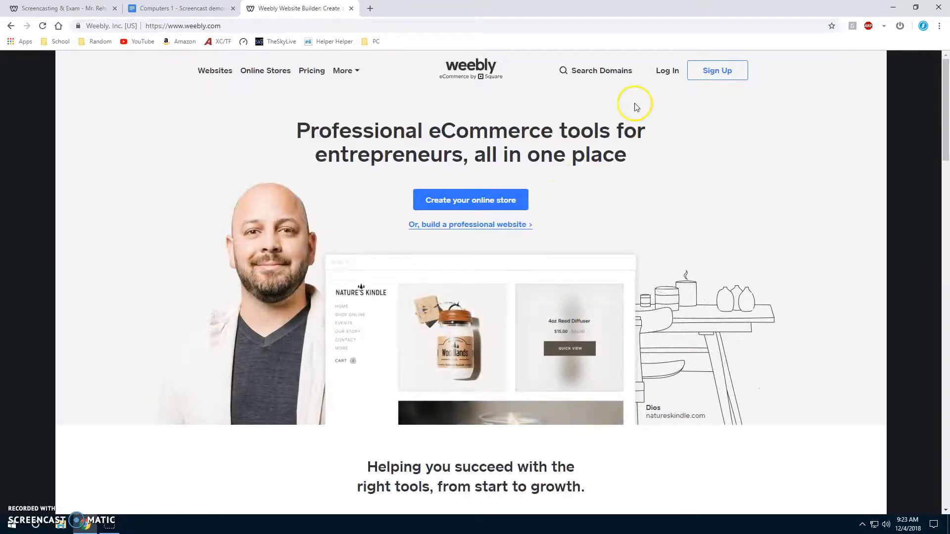
# Open the Weebly sign-up form, switch it to logging in, and log in to the existing account.
pyautogui.click(705, 75)
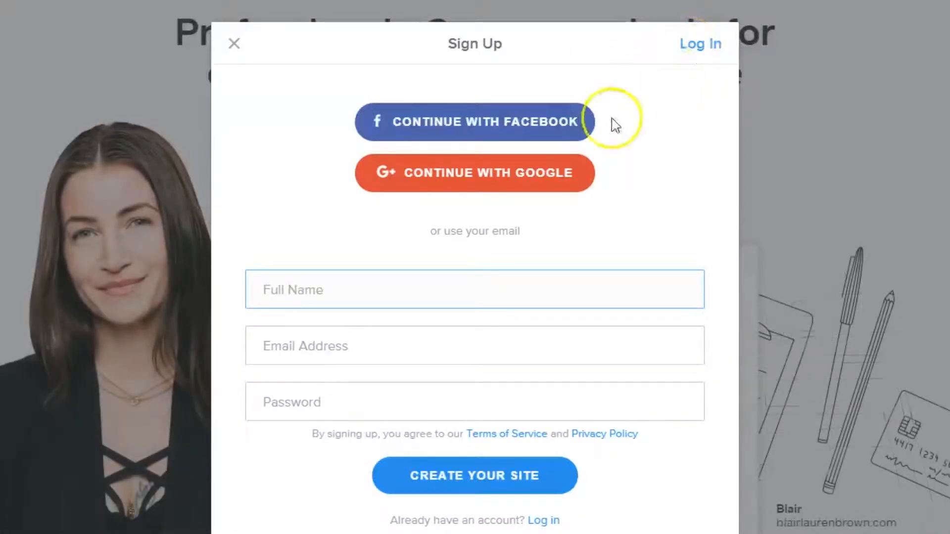
pyautogui.click(693, 50)
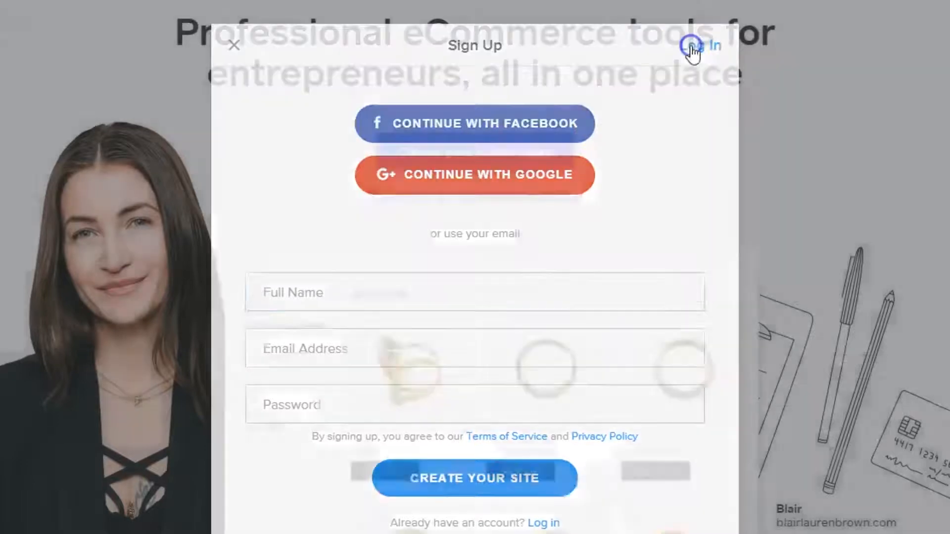
pyautogui.click(353, 288)
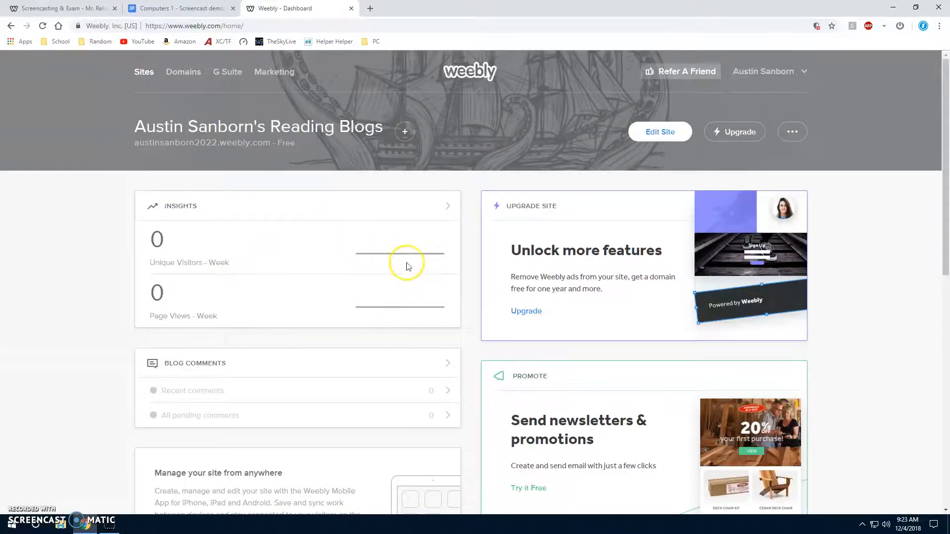
# Start a new site from the dashboard and decline selling online for now.
pyautogui.scroll(-4, 384, 280)
pyautogui.scroll(4, 434, 332)
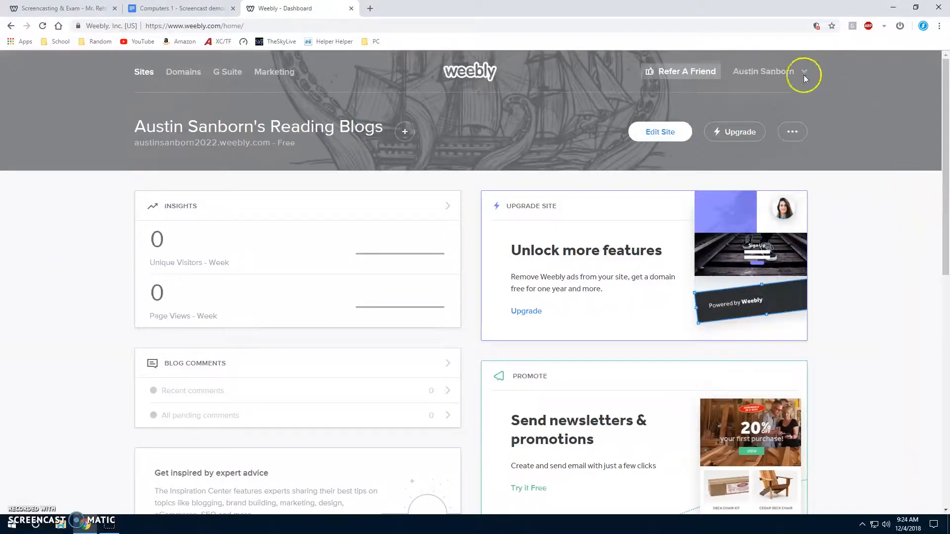
pyautogui.click(399, 140)
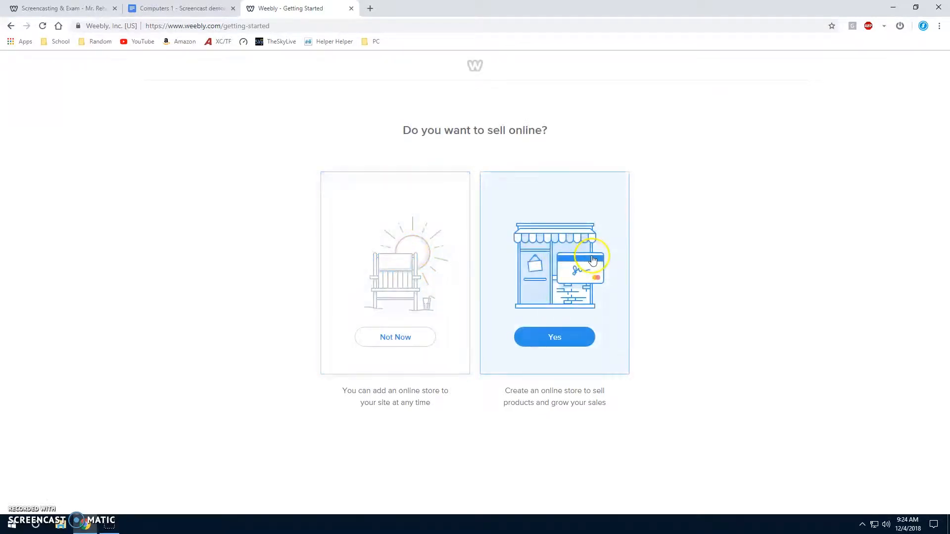
pyautogui.click(399, 341)
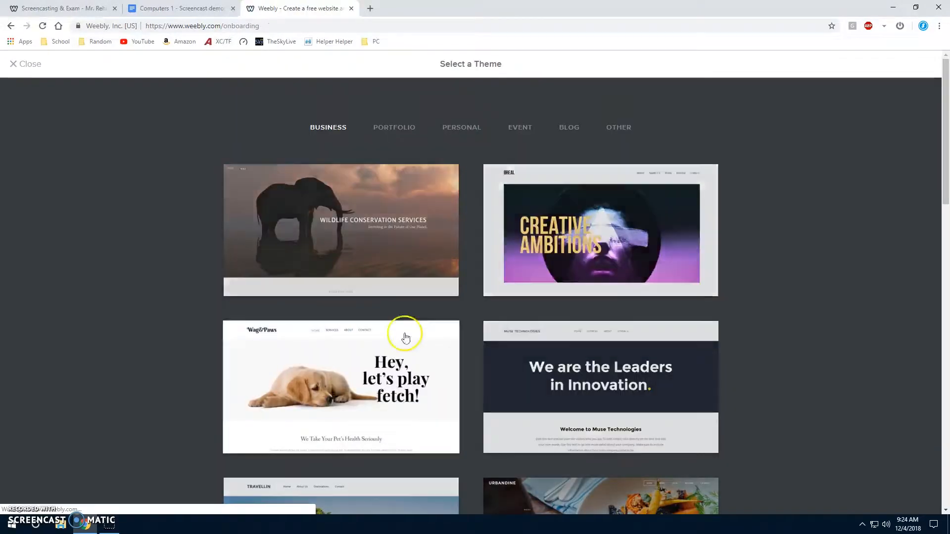
# Look through the website themes offered in the Business category.
pyautogui.scroll(-2, 297, 225)
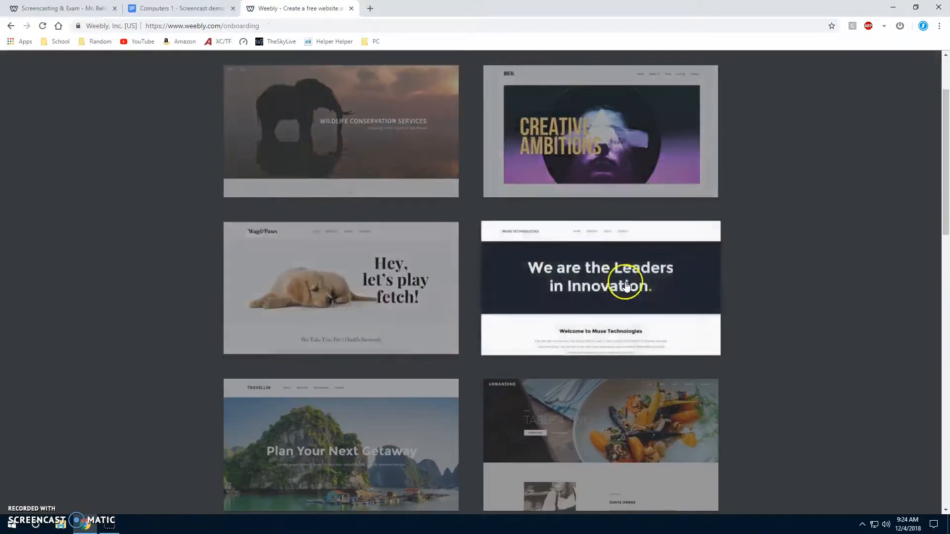
pyautogui.scroll(-4, 626, 286)
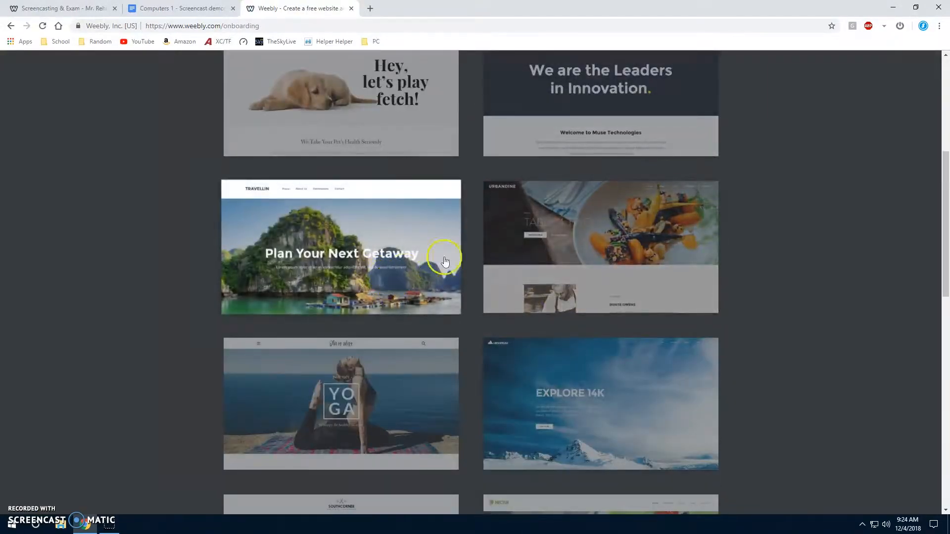
pyautogui.scroll(6, 356, 292)
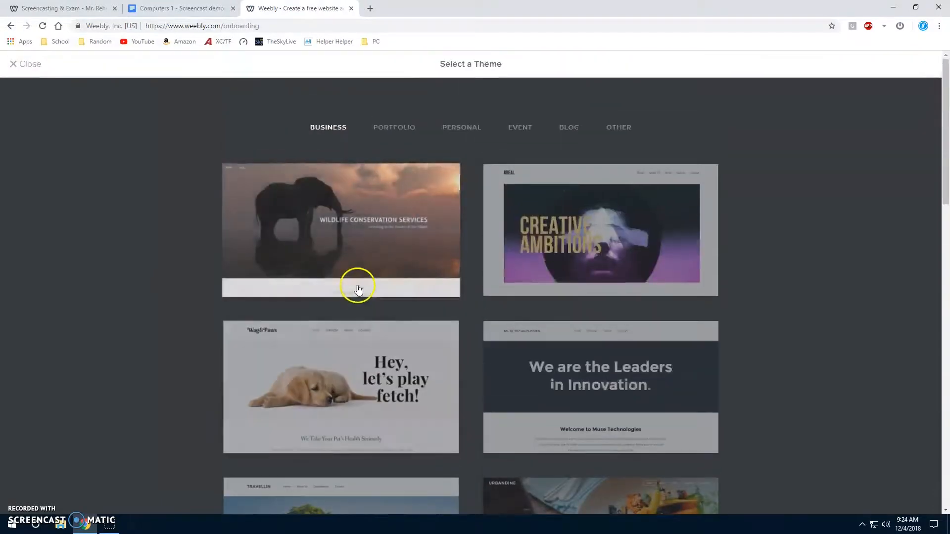
pyautogui.scroll(-4, 391, 301)
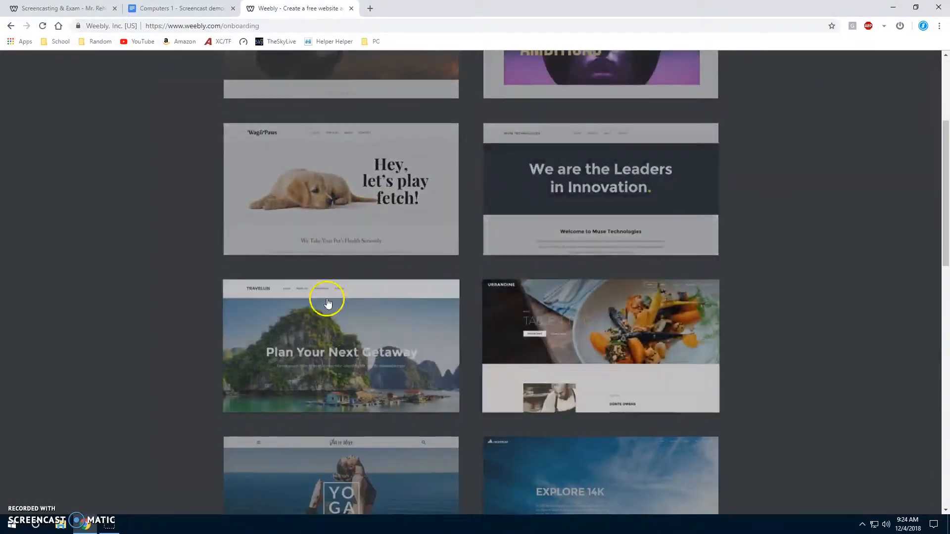
pyautogui.scroll(-11, 328, 303)
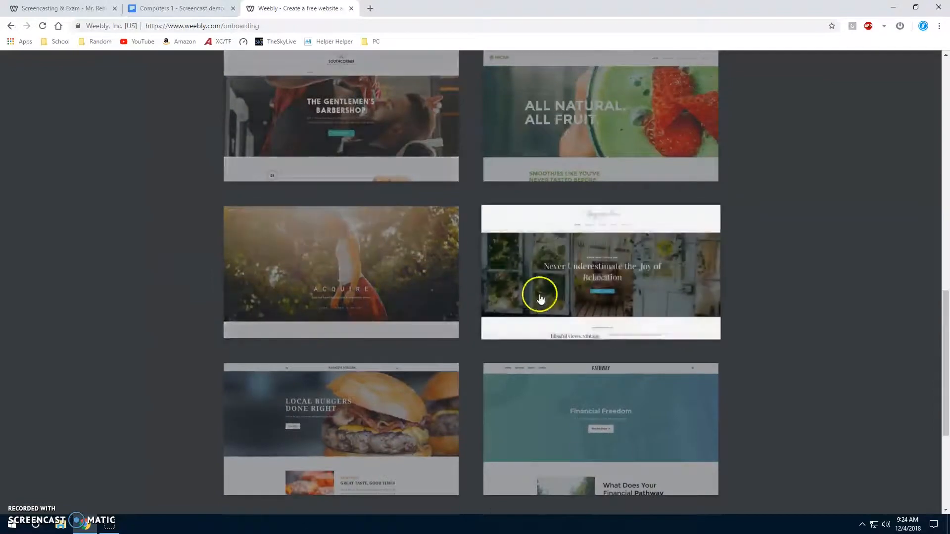
pyautogui.scroll(-1, 593, 297)
pyautogui.scroll(14, 544, 322)
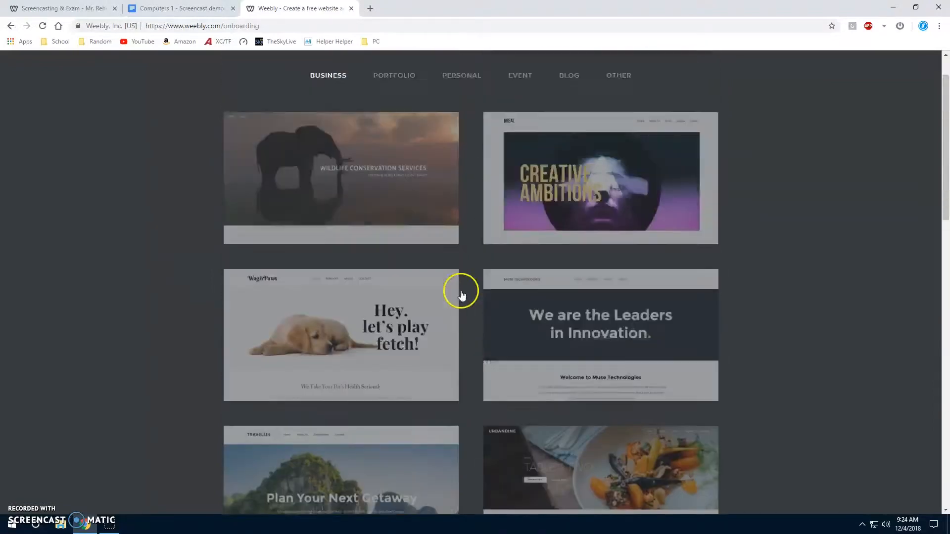
pyautogui.scroll(1, 455, 282)
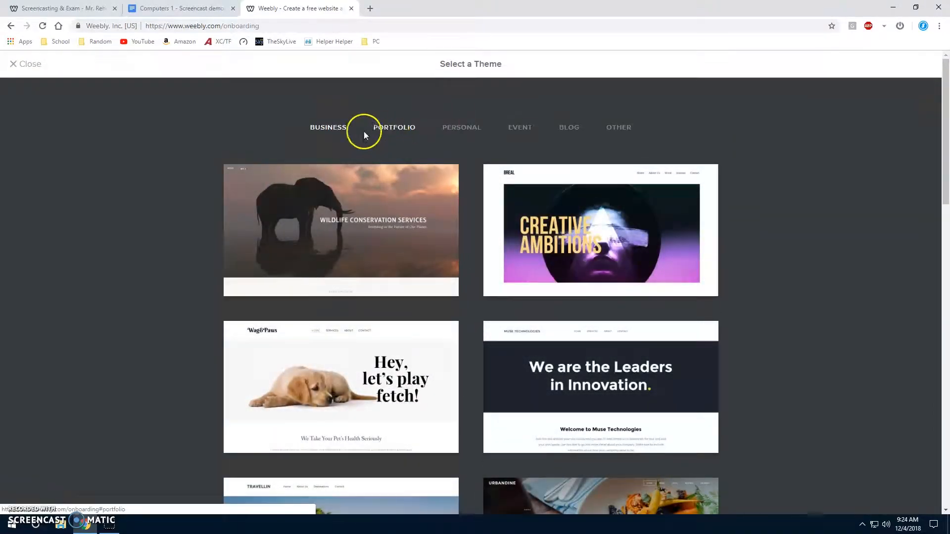
# Compare the themes in the Event, Portfolio, Personal, Blog and Other categories.
pyautogui.click(327, 128)
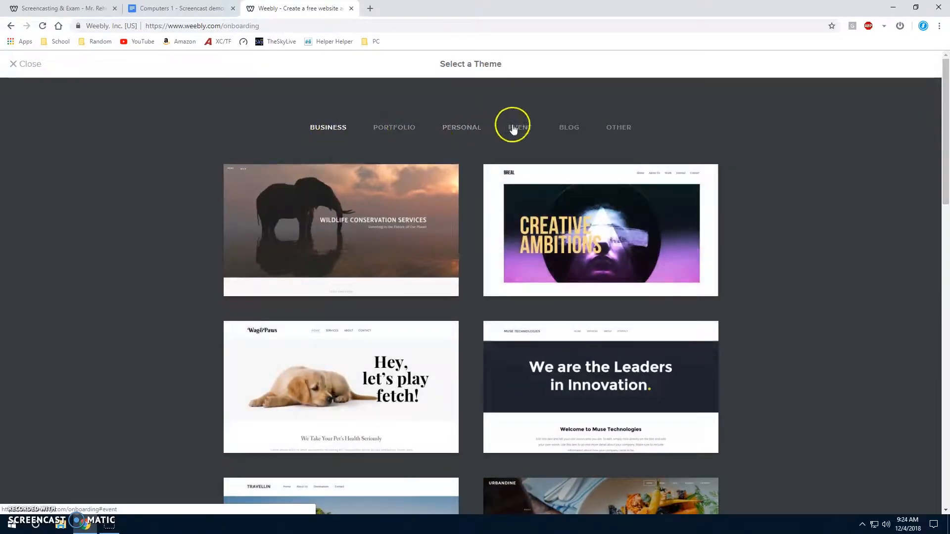
pyautogui.click(514, 128)
pyautogui.click(386, 128)
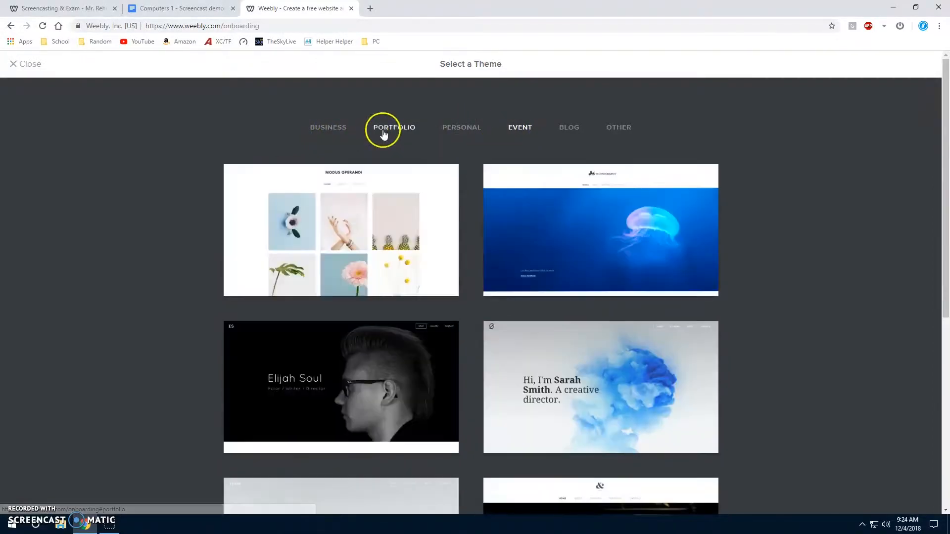
pyautogui.click(463, 128)
pyautogui.click(558, 126)
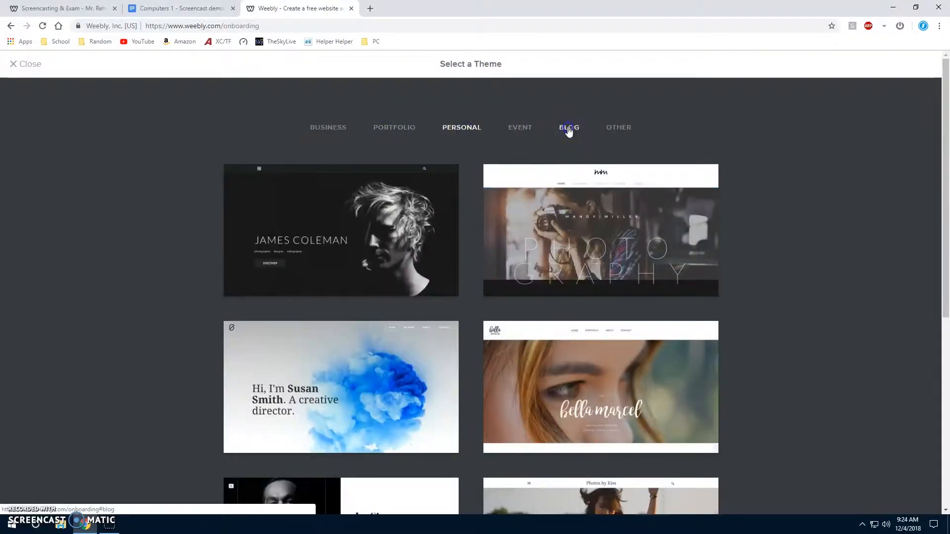
pyautogui.scroll(-7, 601, 198)
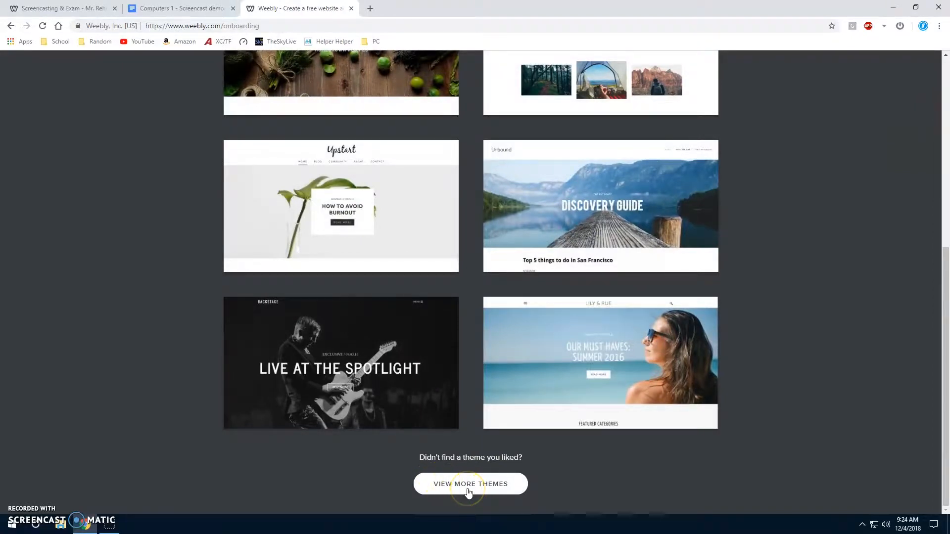
pyautogui.click(468, 493)
pyautogui.click(618, 130)
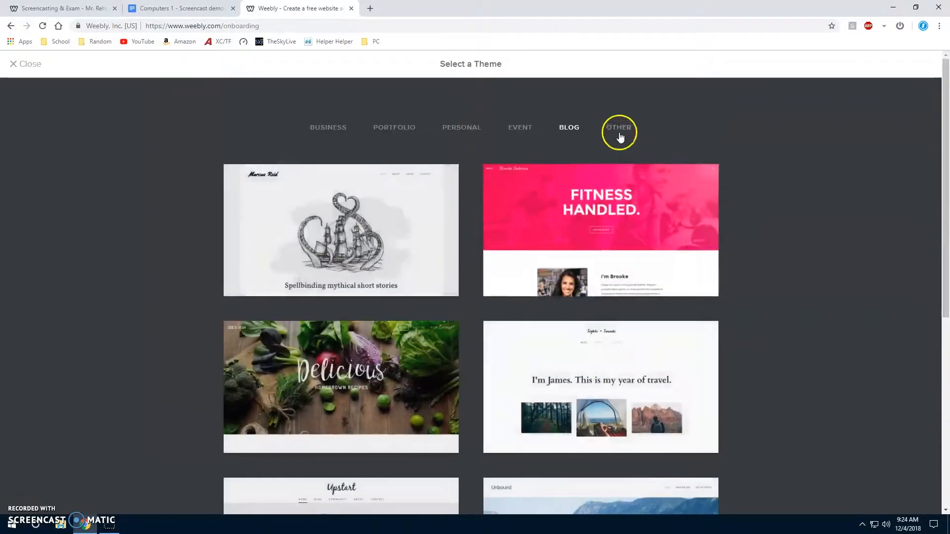
pyautogui.scroll(-6, 462, 254)
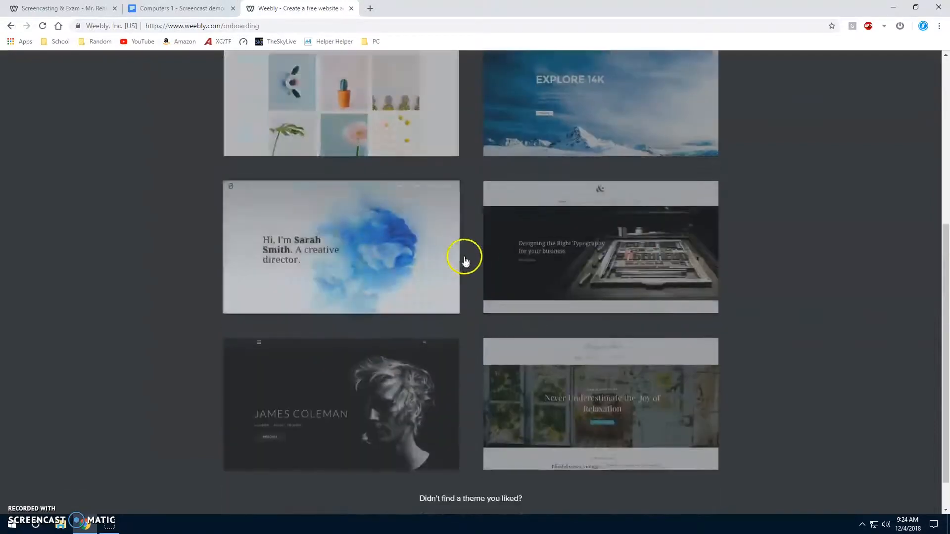
pyautogui.scroll(6, 580, 381)
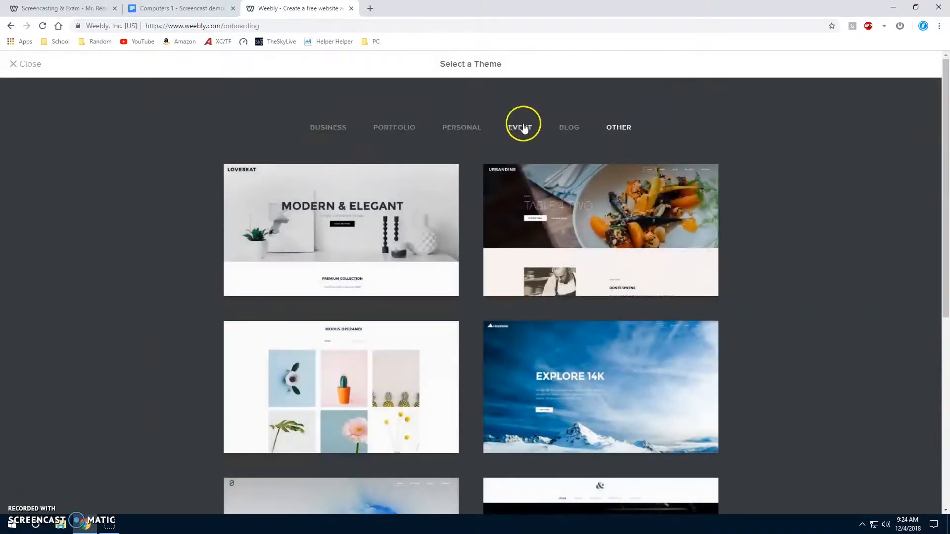
# Return to the Blog themes and preview the Unbound theme with the Discovery Guide banner.
pyautogui.click(568, 129)
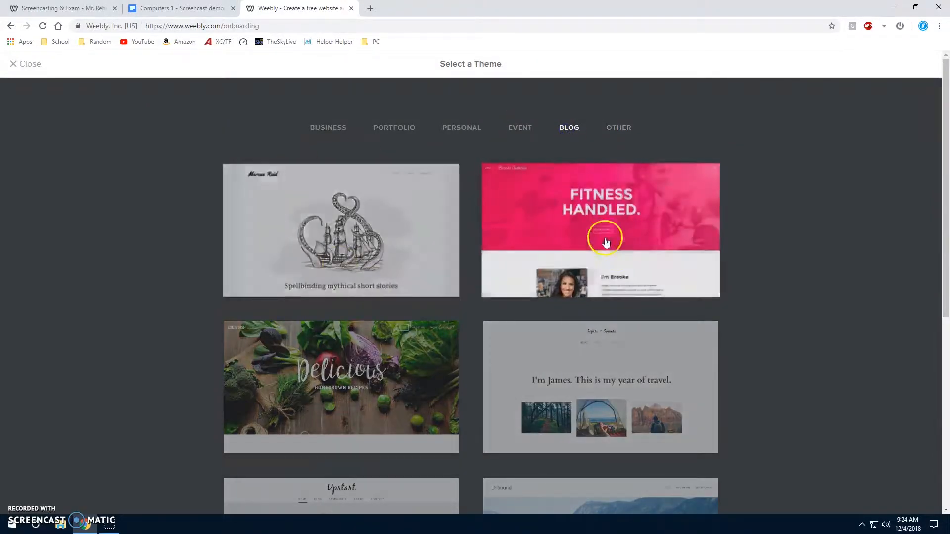
pyautogui.scroll(-2, 579, 257)
pyautogui.scroll(-2, 552, 281)
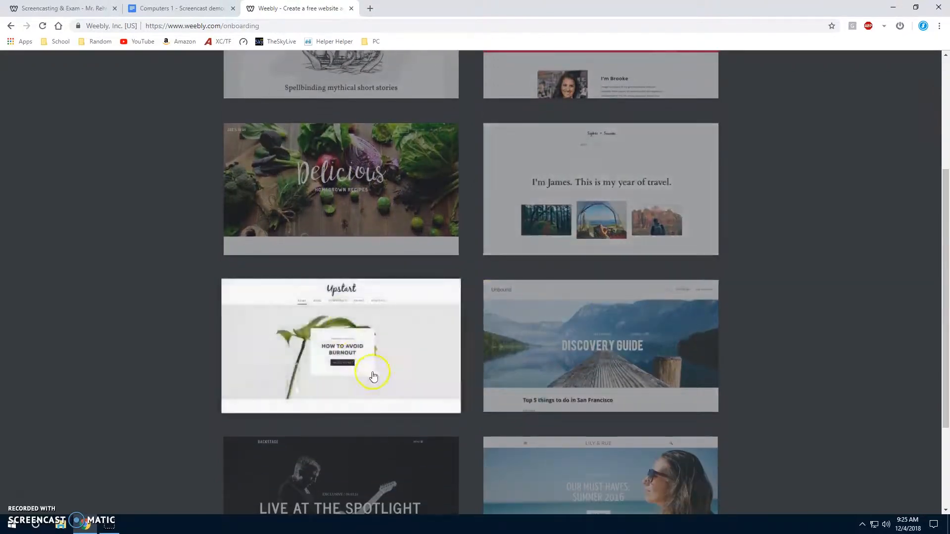
pyautogui.click(584, 345)
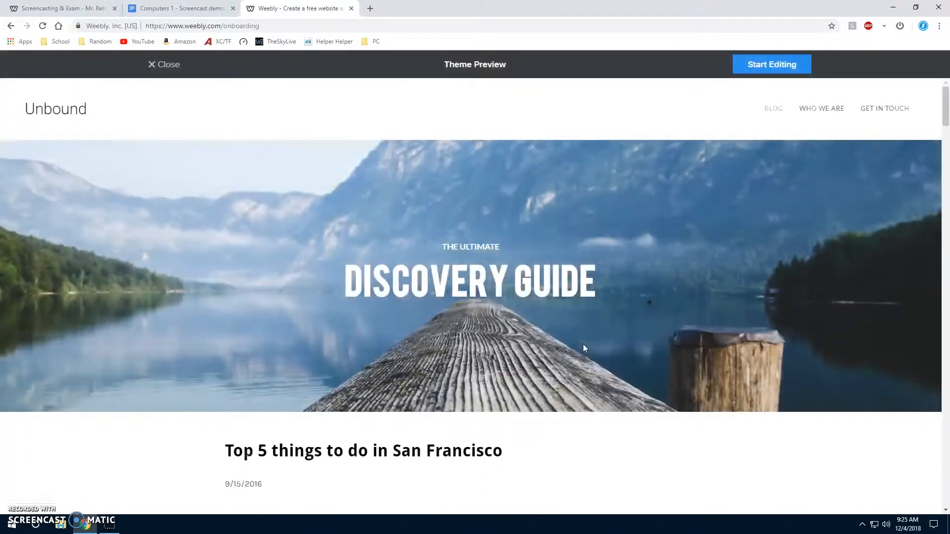
# Review the Unbound theme's sample page and start editing the new site with this theme.
pyautogui.scroll(-3, 536, 281)
pyautogui.scroll(3, 536, 282)
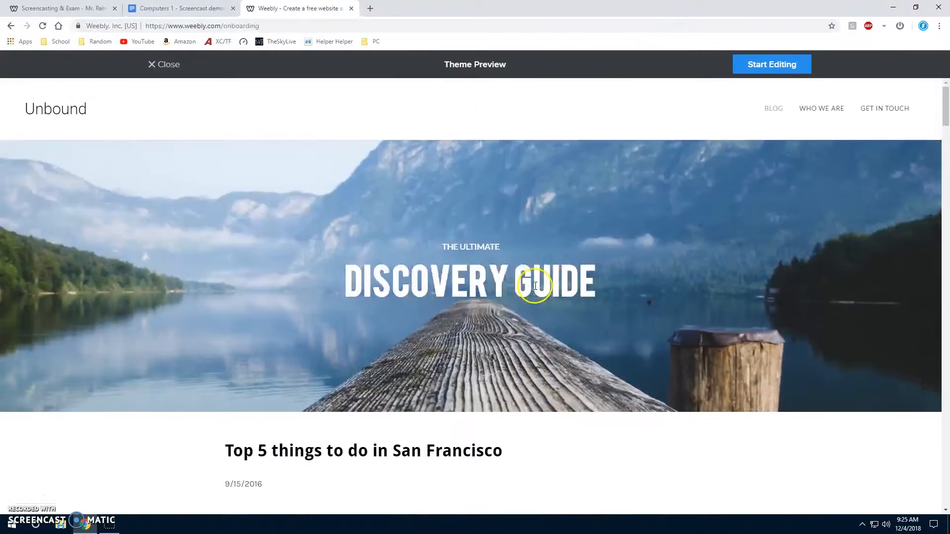
pyautogui.scroll(-5, 536, 281)
pyautogui.scroll(-14, 433, 324)
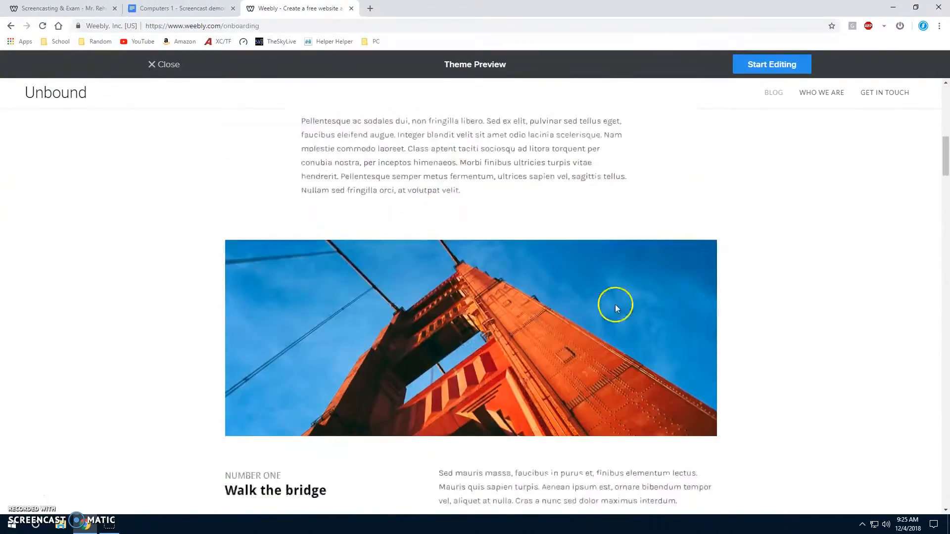
pyautogui.scroll(-8, 502, 303)
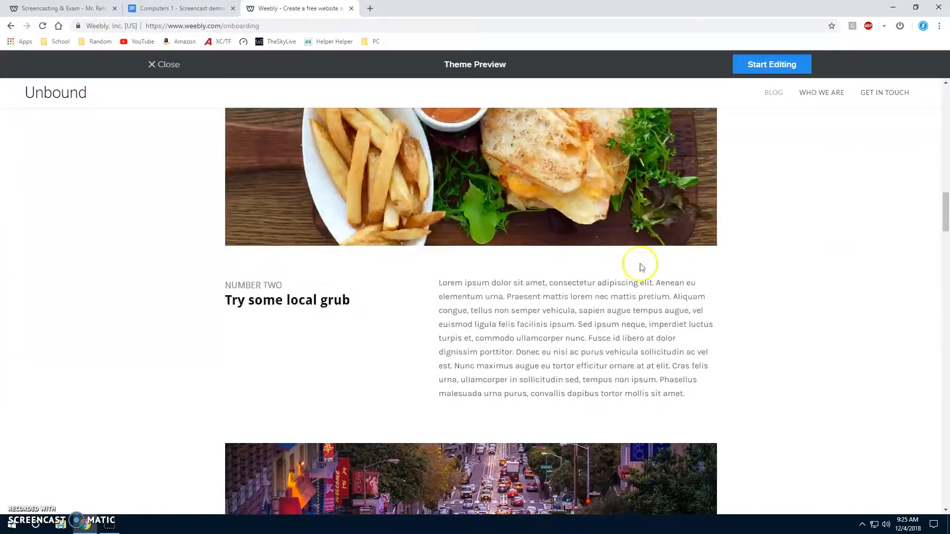
pyautogui.scroll(7, 772, 421)
pyautogui.scroll(12, 771, 420)
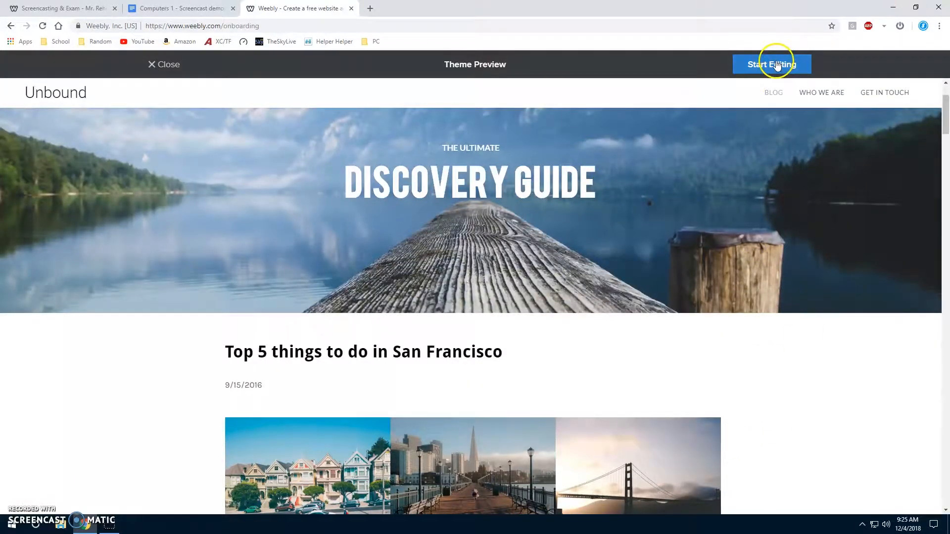
pyautogui.click(777, 66)
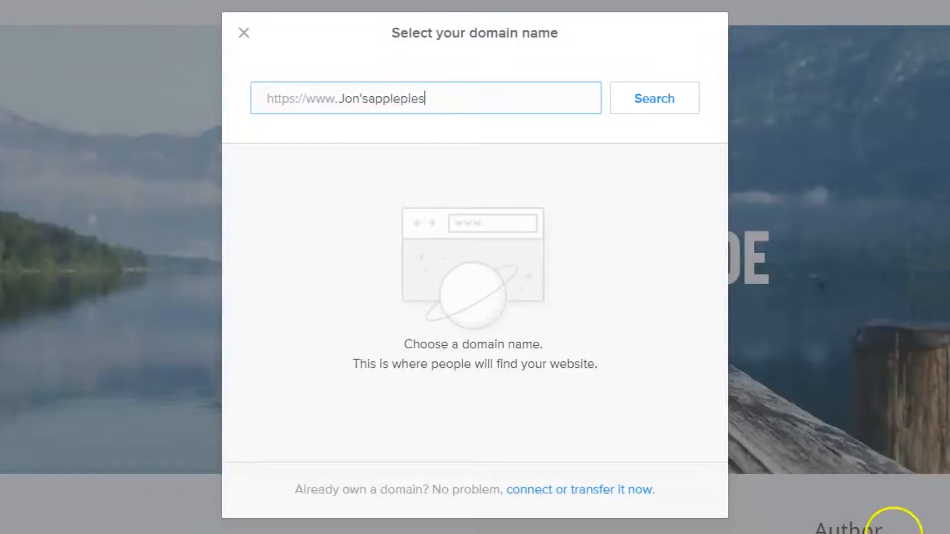
# Correct the domain name to John'sapplepies and search for matching domains.
pyautogui.click(354, 95)
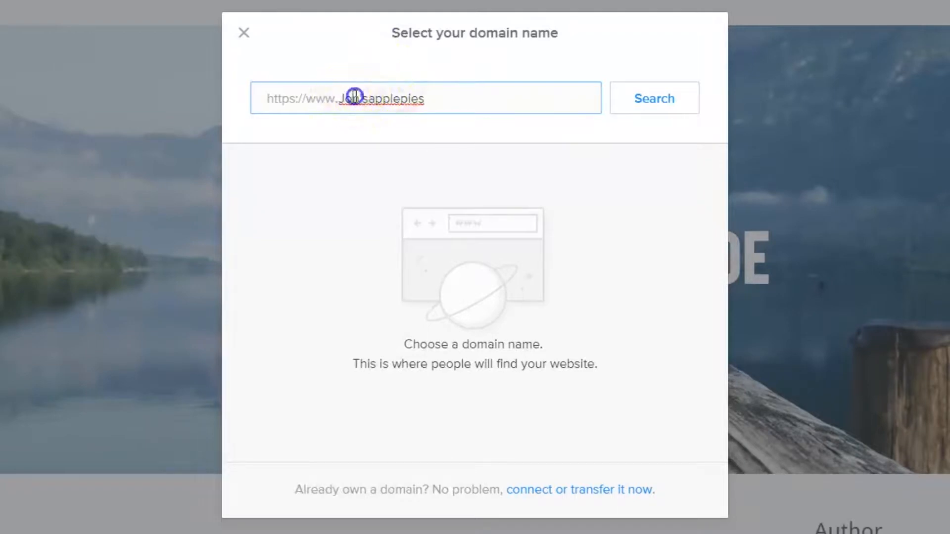
pyautogui.write('h')
pyautogui.click(495, 88)
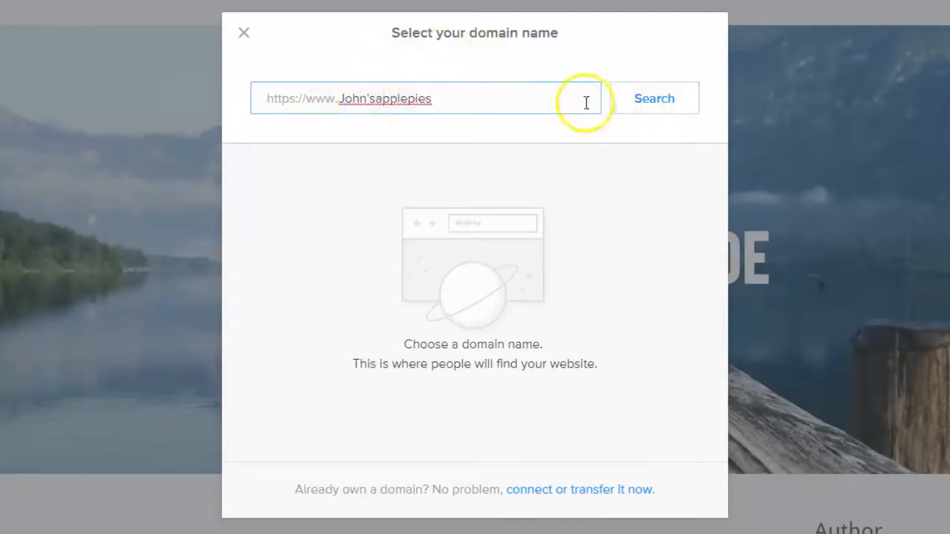
pyautogui.click(673, 100)
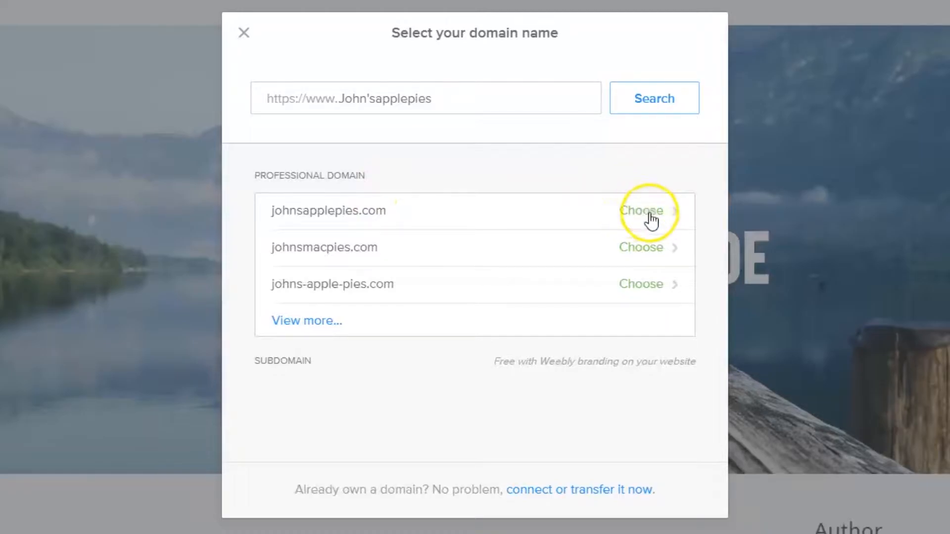
# Choose the johnsapplepies.com domain to view its registration options and leave without checking out.
pyautogui.click(626, 224)
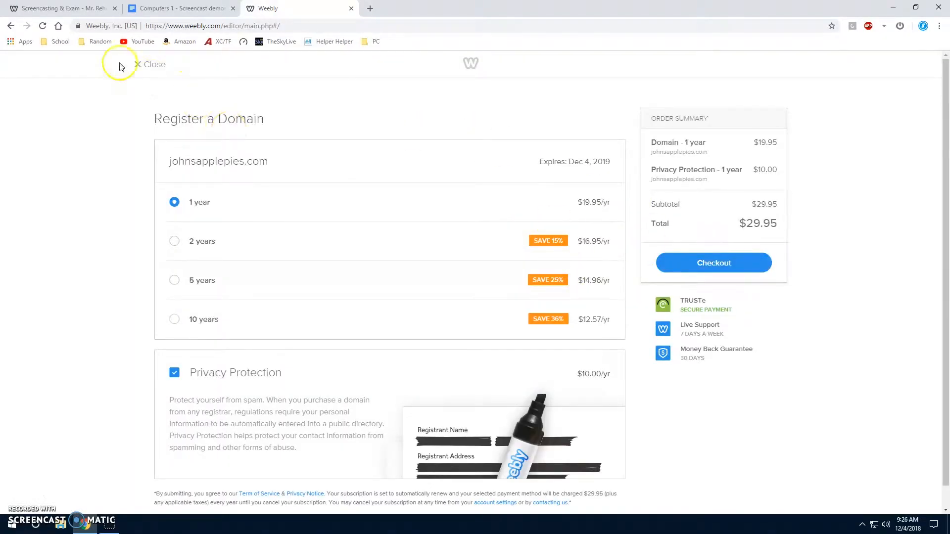
pyautogui.click(139, 69)
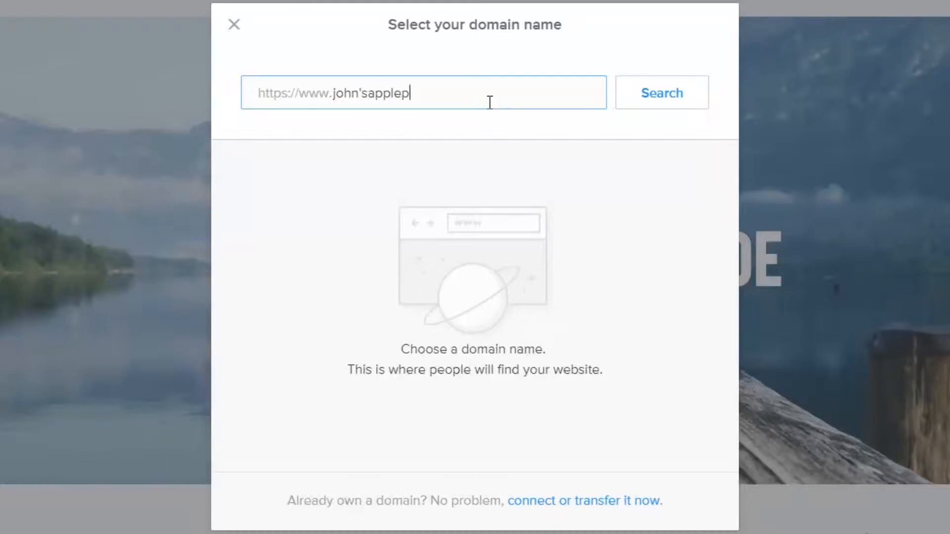
# Search for the domain john'sapplepies again, and search for john'sapplepies.weebly.com as well.
pyautogui.click(676, 101)
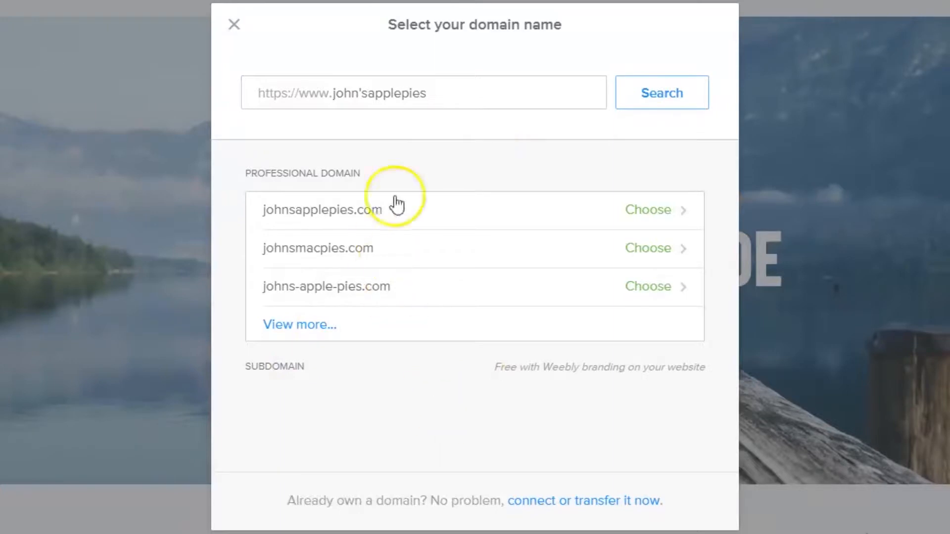
pyautogui.click(447, 92)
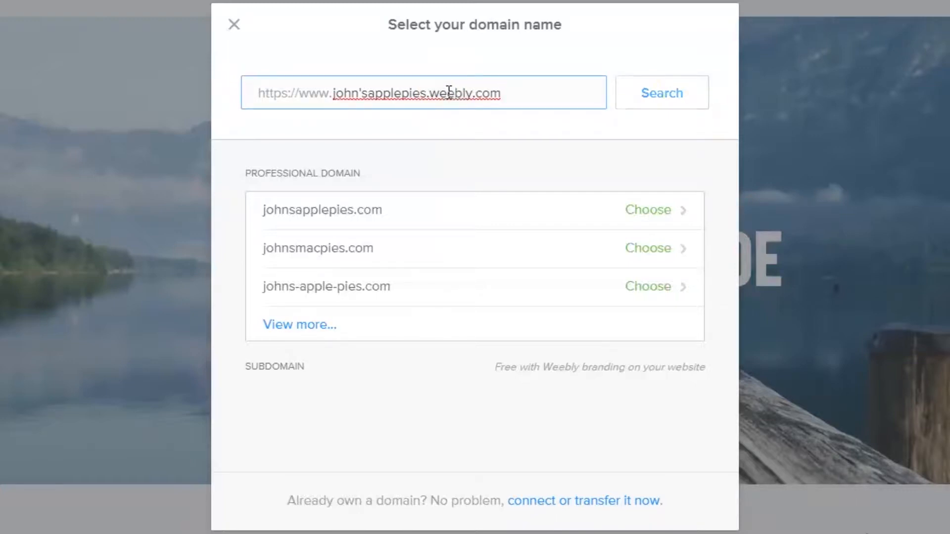
pyautogui.click(689, 88)
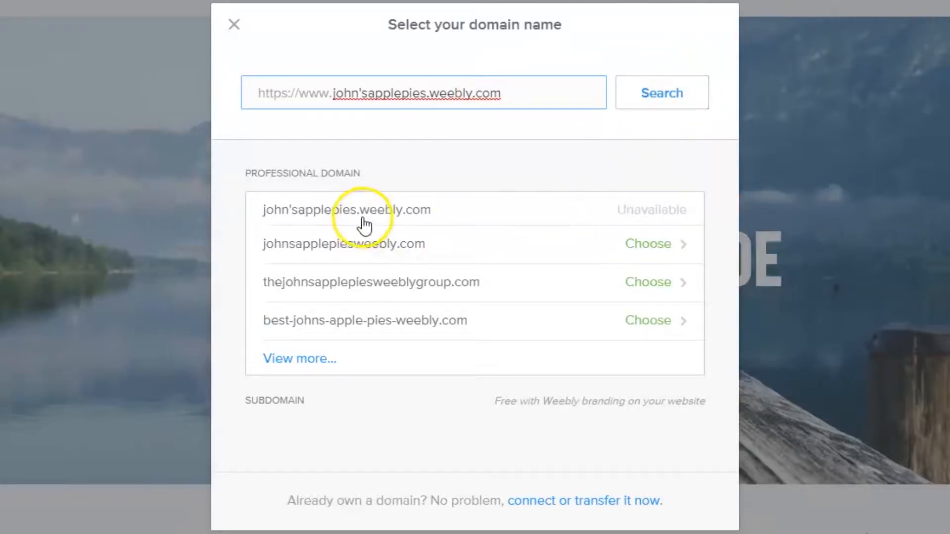
# Change the domain name to johnsapplepie, without the apostrophe and the weebly.com ending, and search for matching domains.
pyautogui.click(362, 90)
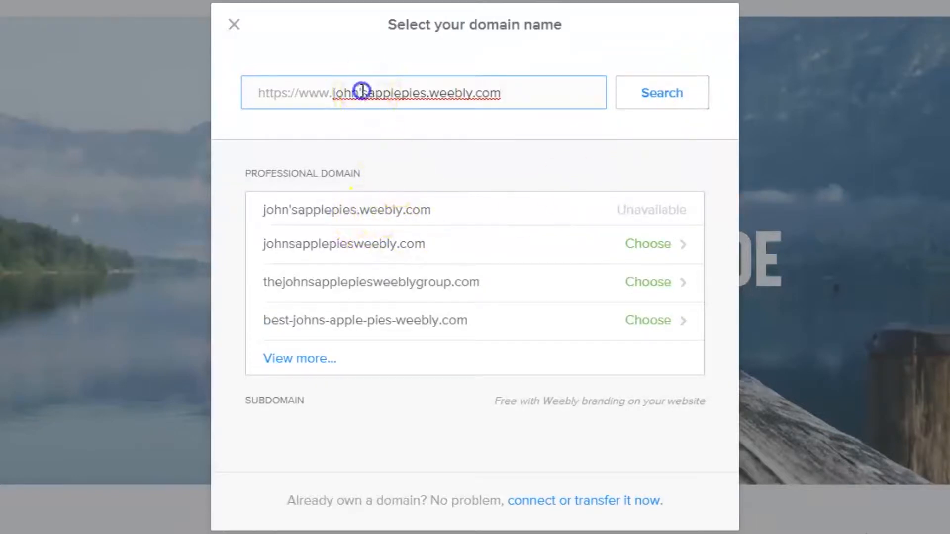
pyautogui.press('BackSpace')
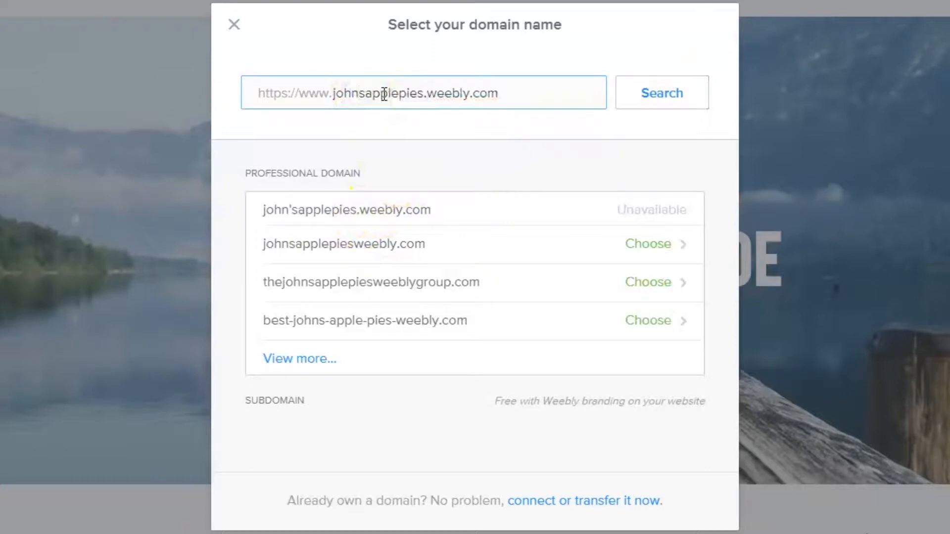
pyautogui.click(505, 87)
pyautogui.moveTo(505, 87); pyautogui.dragTo(427, 97)
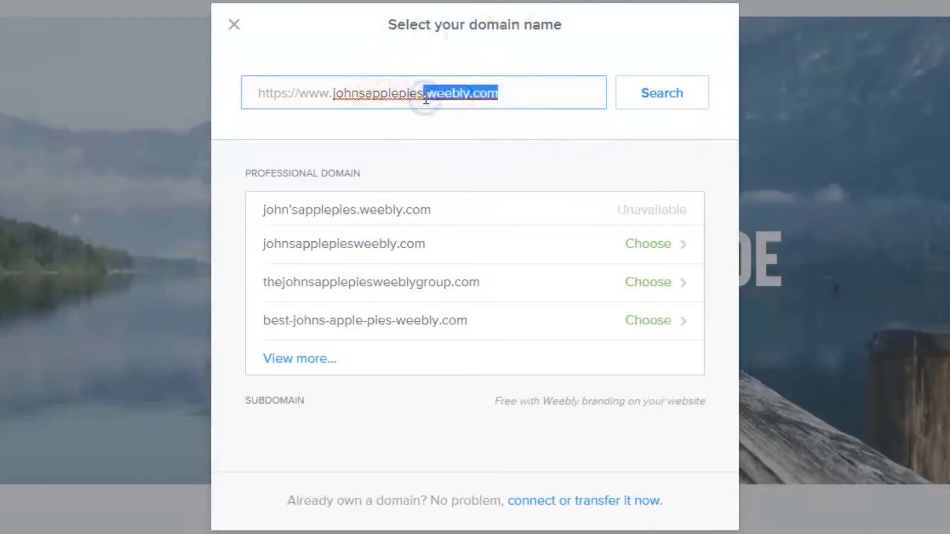
pyautogui.press('BackSpace')
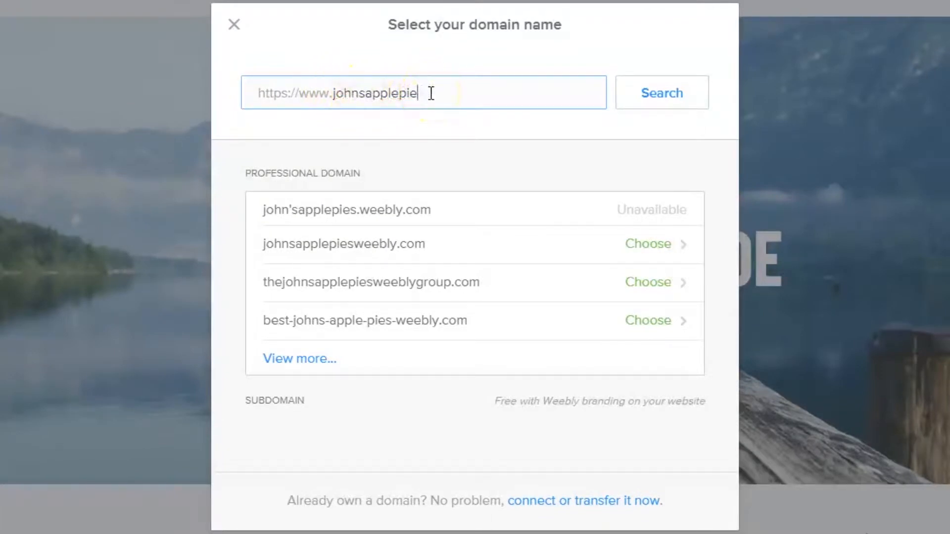
pyautogui.click(640, 95)
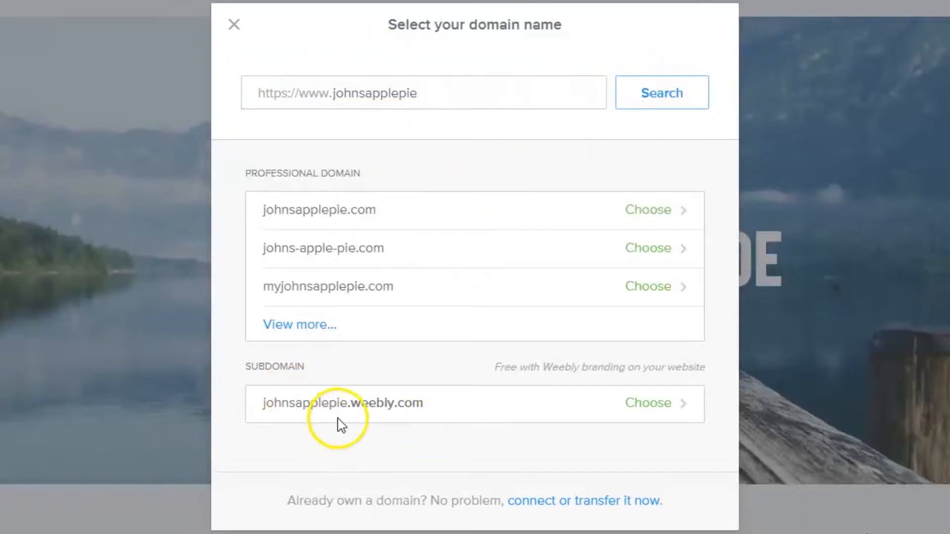
# Choose the free subdomain johnsapplepie.weebly.com and finish the domain setup.
pyautogui.click(355, 406)
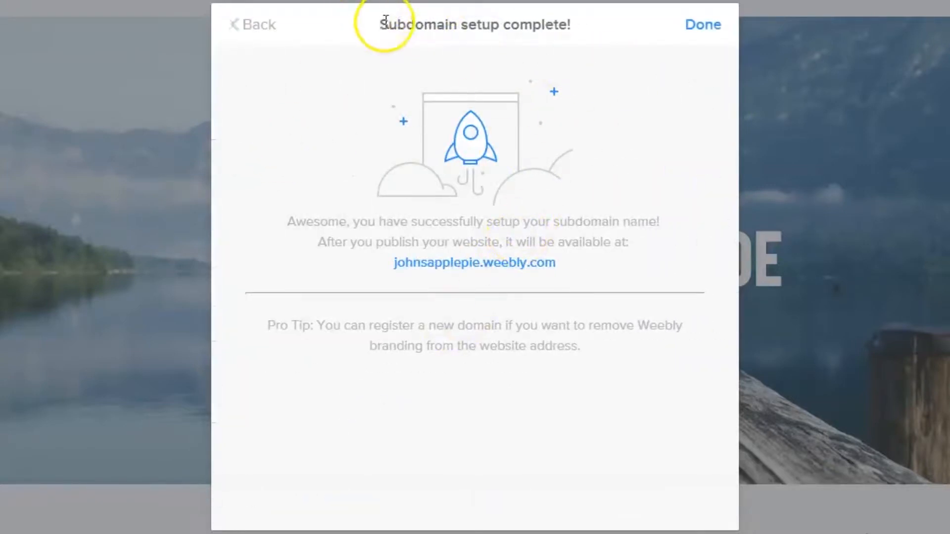
pyautogui.moveTo(384, 22); pyautogui.dragTo(572, 26)
pyautogui.click(708, 36)
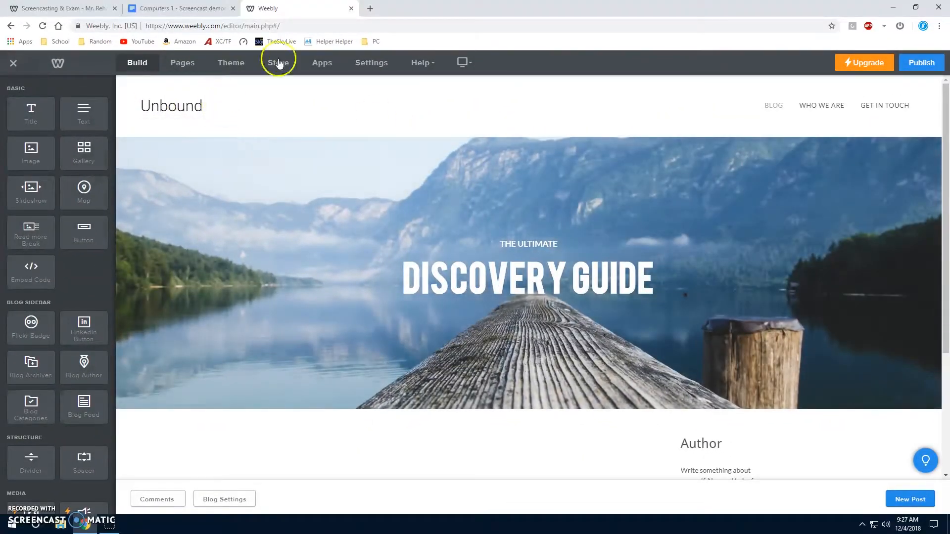
# Replace the site title Unbound with "John's Apple Pies".
pyautogui.click(205, 107)
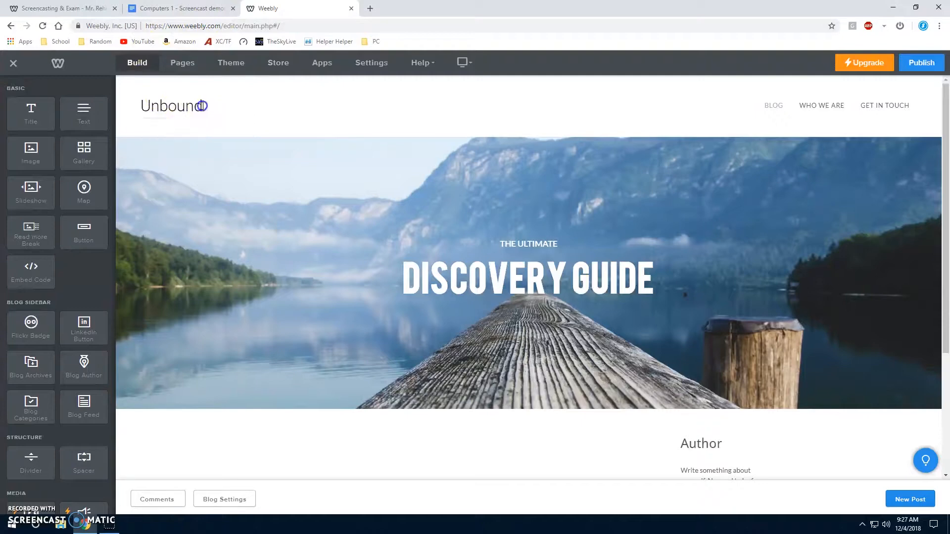
pyautogui.doubleClick(157, 104)
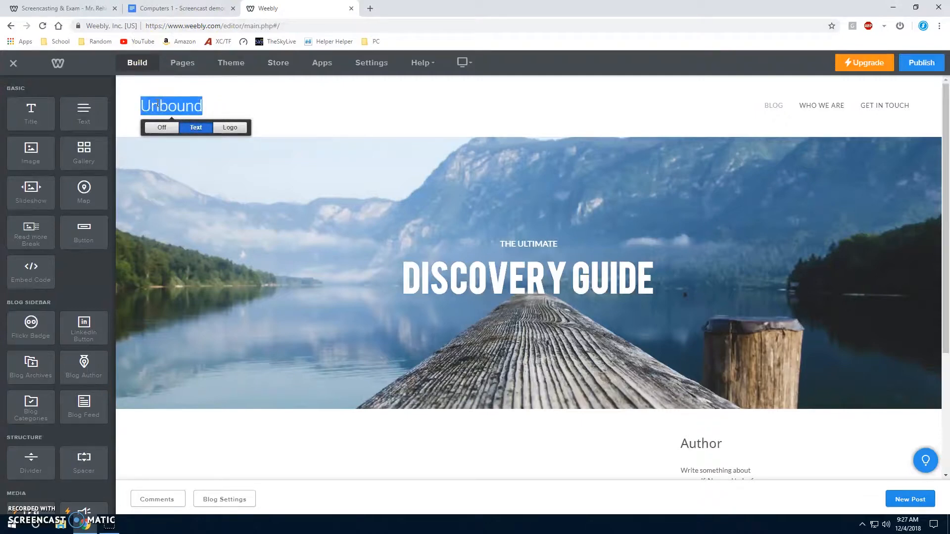
pyautogui.write("John's Apple Pies")
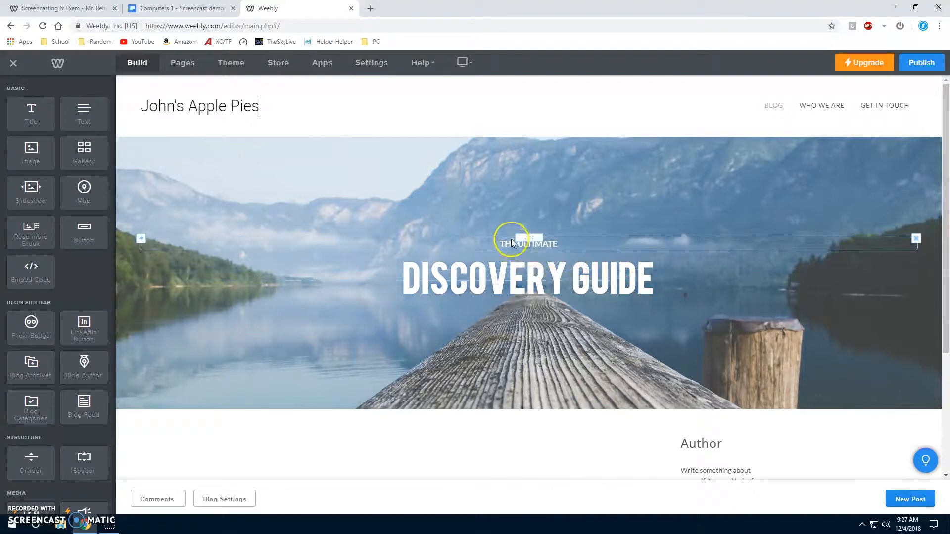
# Replace the large banner headline "Discovery Guide" with "PIE RECIPE".
pyautogui.click(539, 283)
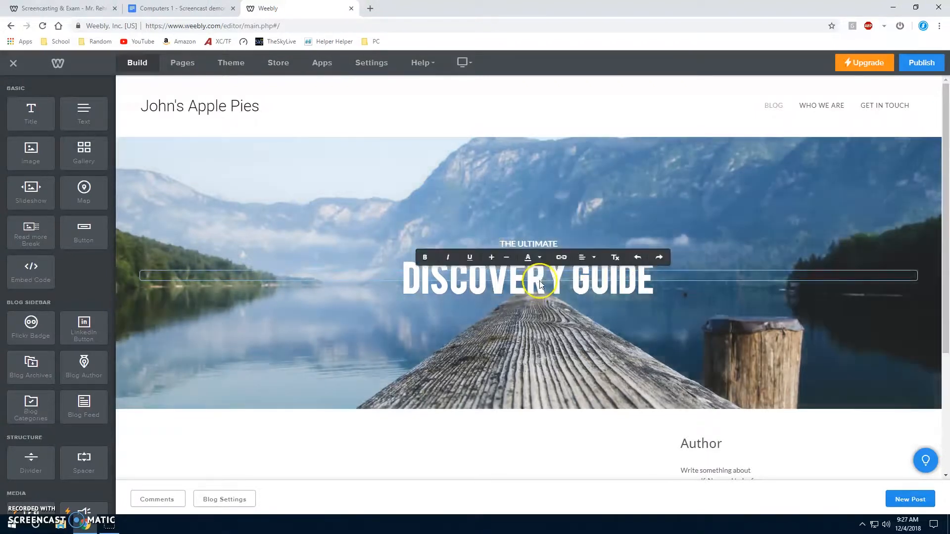
pyautogui.doubleClick(540, 283)
pyautogui.moveTo(656, 283); pyautogui.dragTo(328, 256)
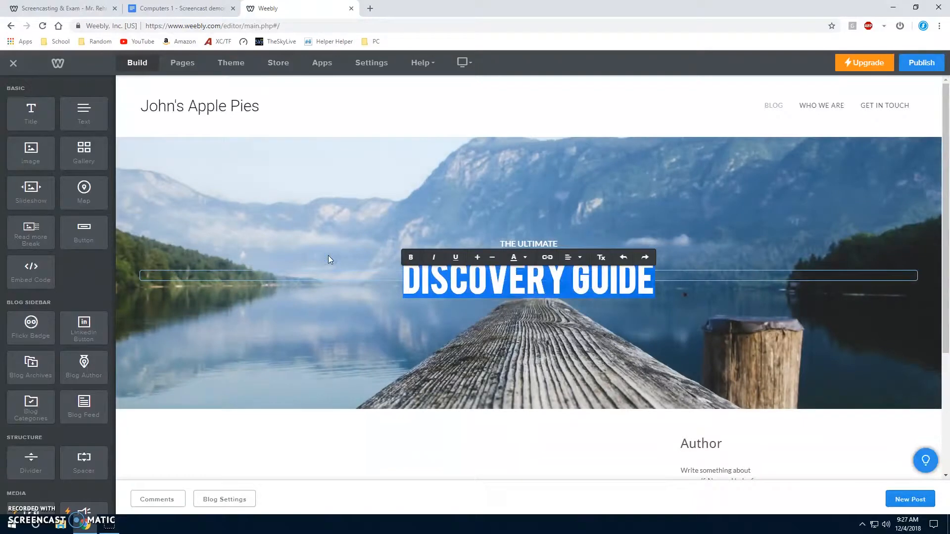
pyautogui.write('PIE RECI')
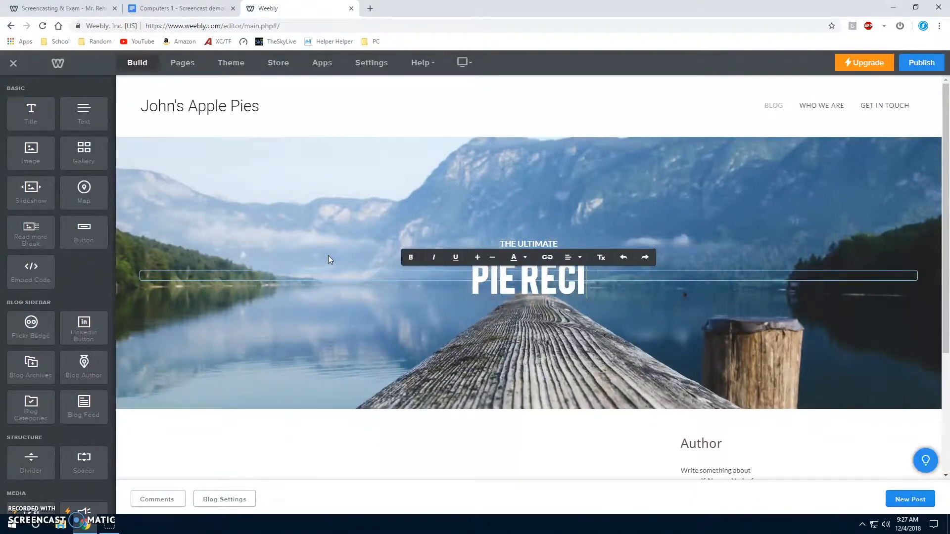
pyautogui.write('PE')
# Create a new blog post and title it "My Pie Recipe".
pyautogui.scroll(-1, 592, 295)
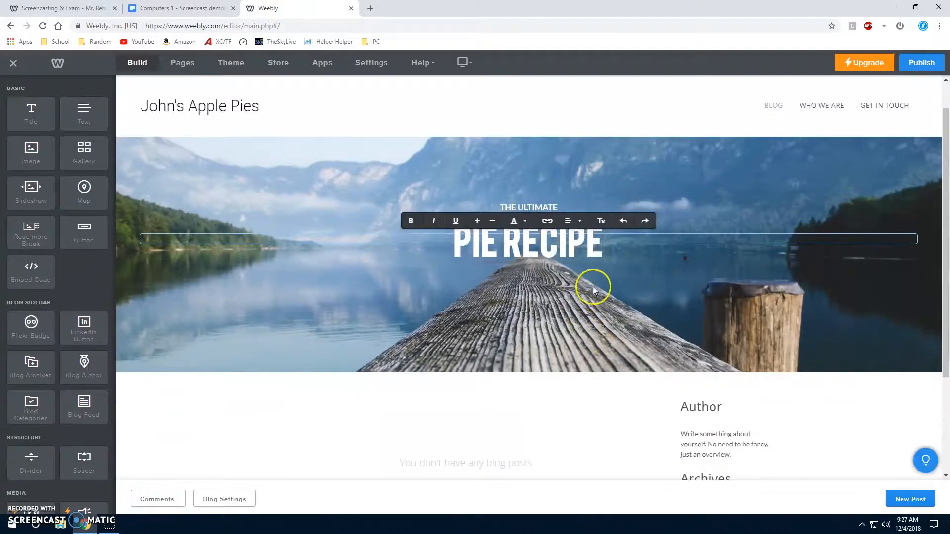
pyautogui.scroll(-3, 509, 258)
pyautogui.scroll(3, 526, 318)
pyautogui.scroll(-3, 452, 314)
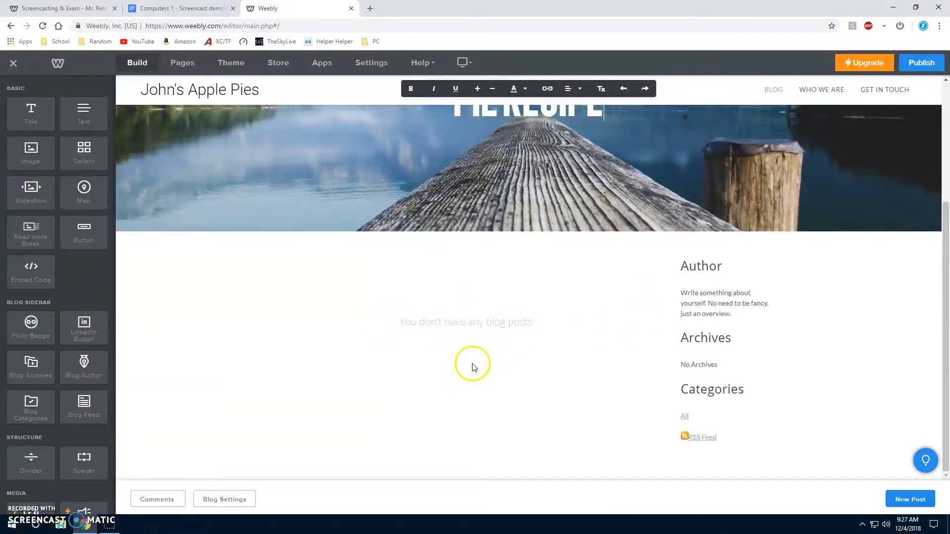
pyautogui.click(915, 500)
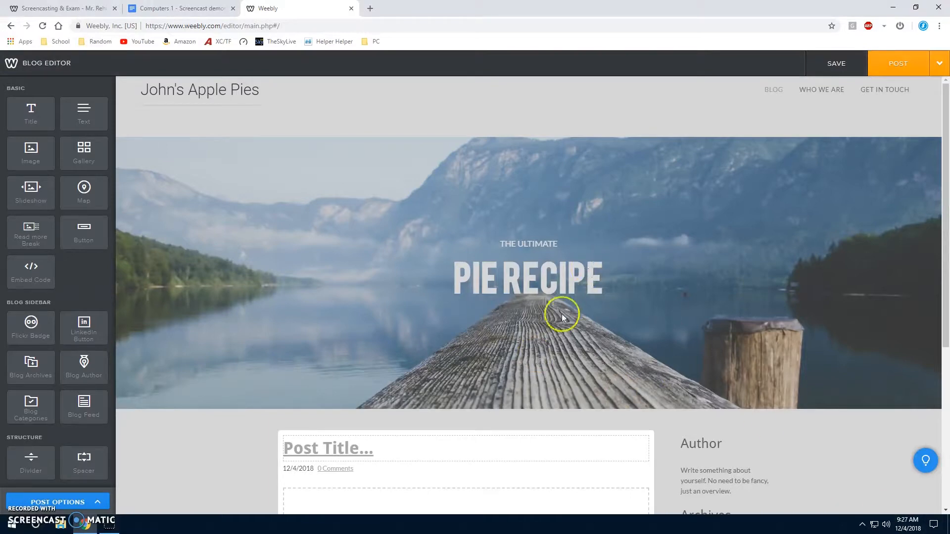
pyautogui.scroll(-5, 560, 313)
pyautogui.click(379, 204)
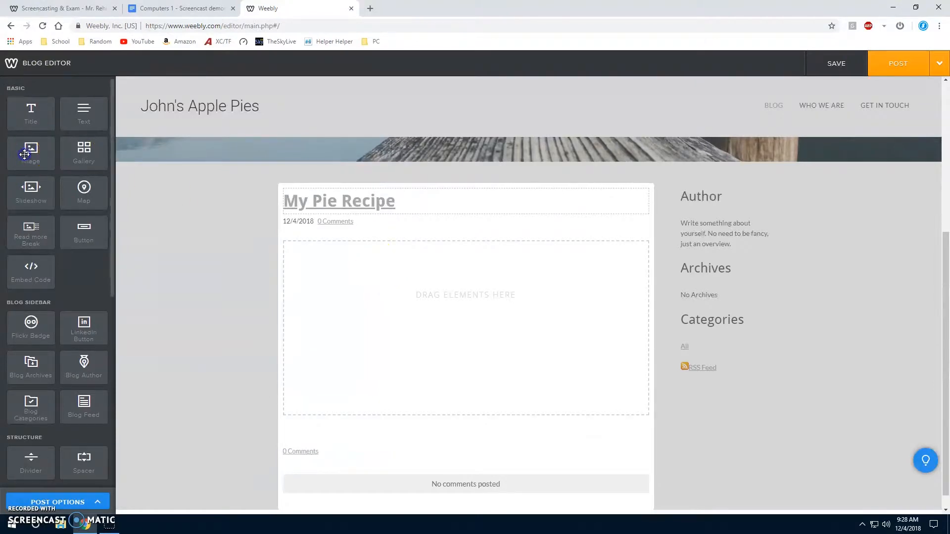
# Add an image element to the post's body and search the free photos for "apple pie".
pyautogui.moveTo(30, 150); pyautogui.dragTo(453, 310)
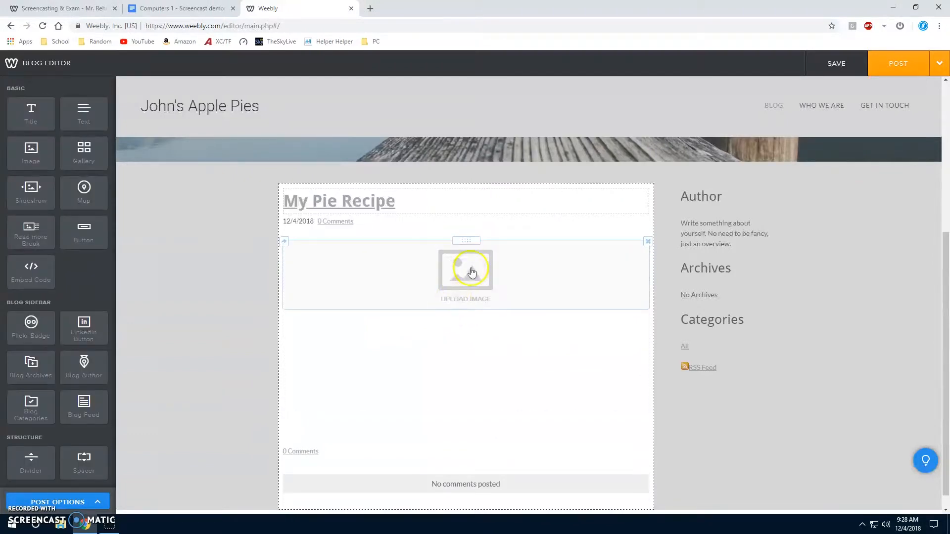
pyautogui.click(463, 273)
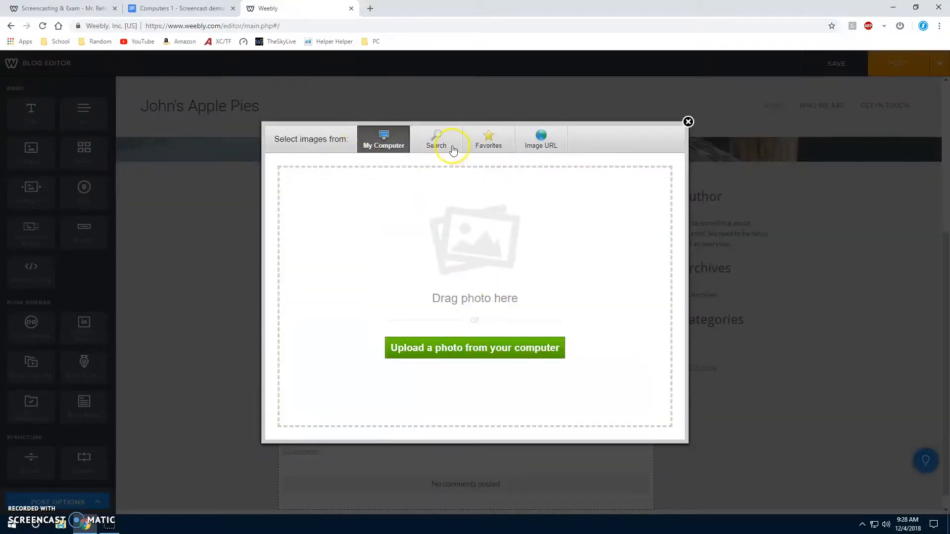
pyautogui.click(453, 149)
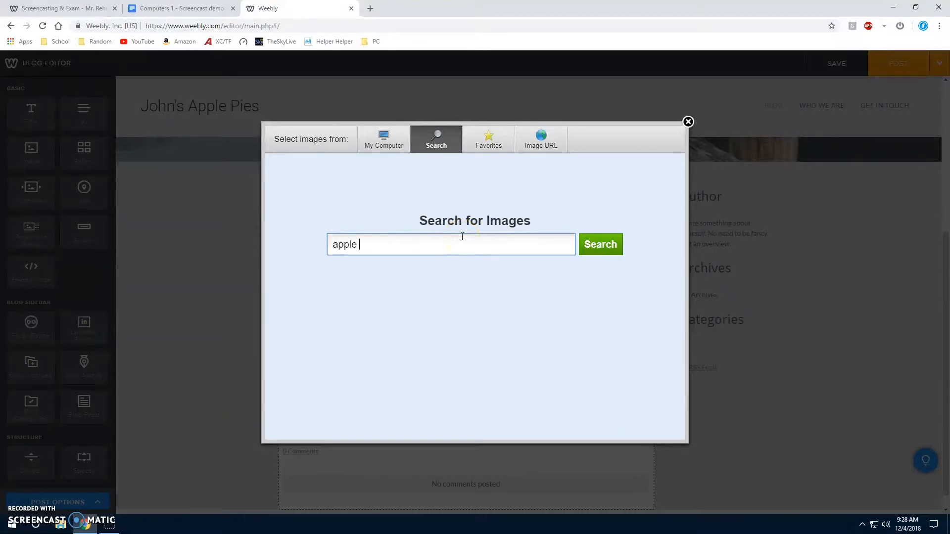
pyautogui.click(580, 247)
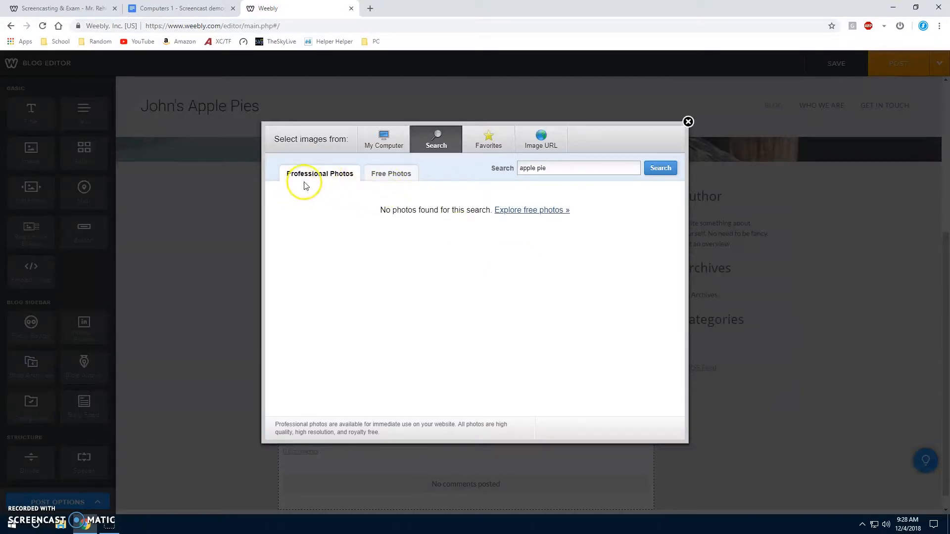
pyautogui.click(397, 174)
# Browse the free photos and insert the one showing a pie beside red and green apples.
pyautogui.moveTo(405, 200)
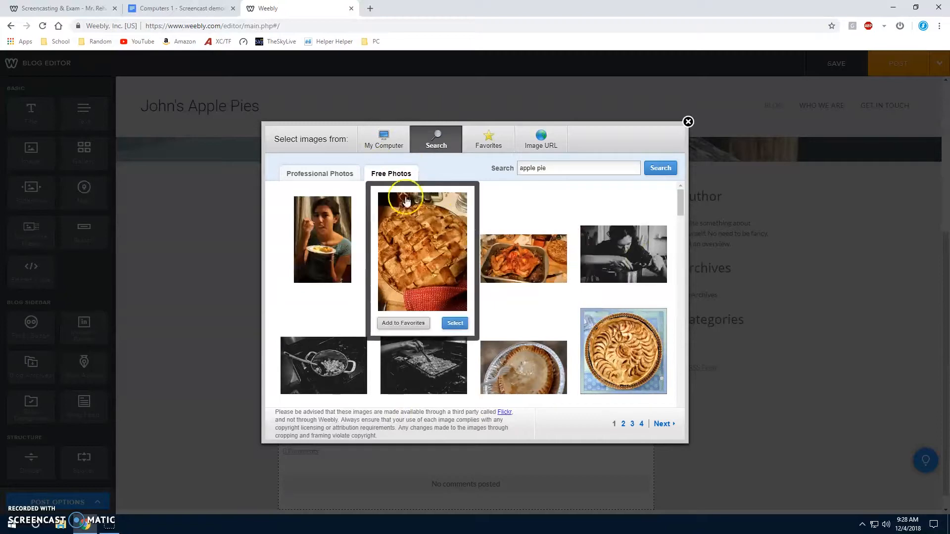
pyautogui.scroll(-5, 477, 262)
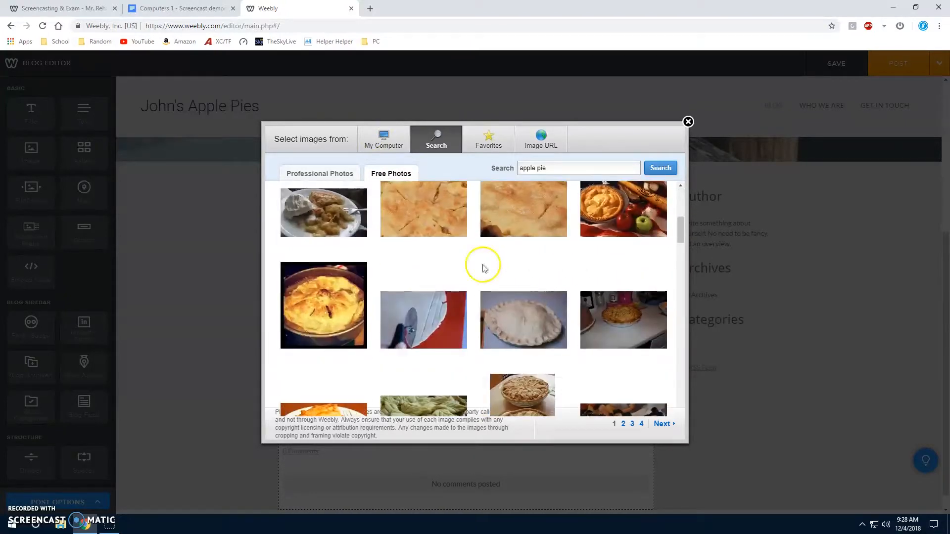
pyautogui.scroll(2, 396, 273)
pyautogui.scroll(2, 618, 306)
pyautogui.moveTo(612, 293)
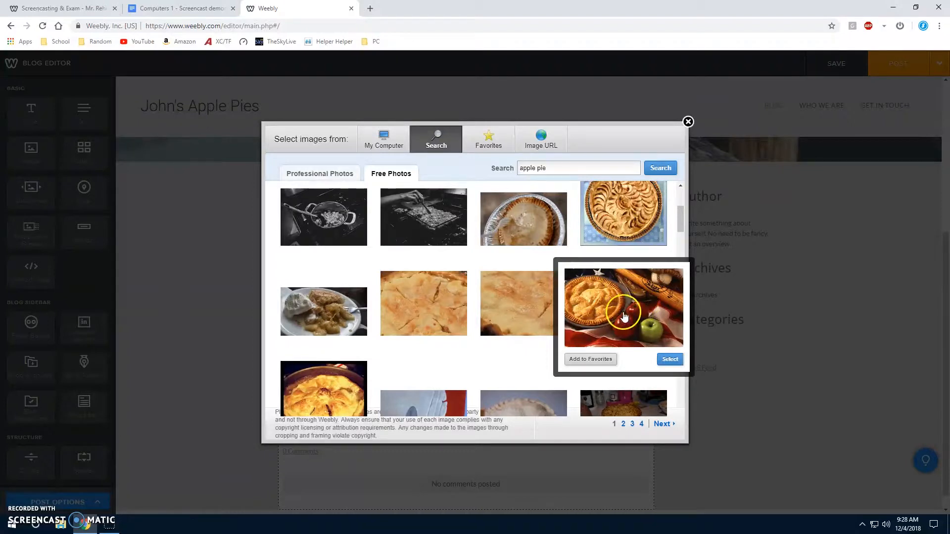
pyautogui.click(673, 360)
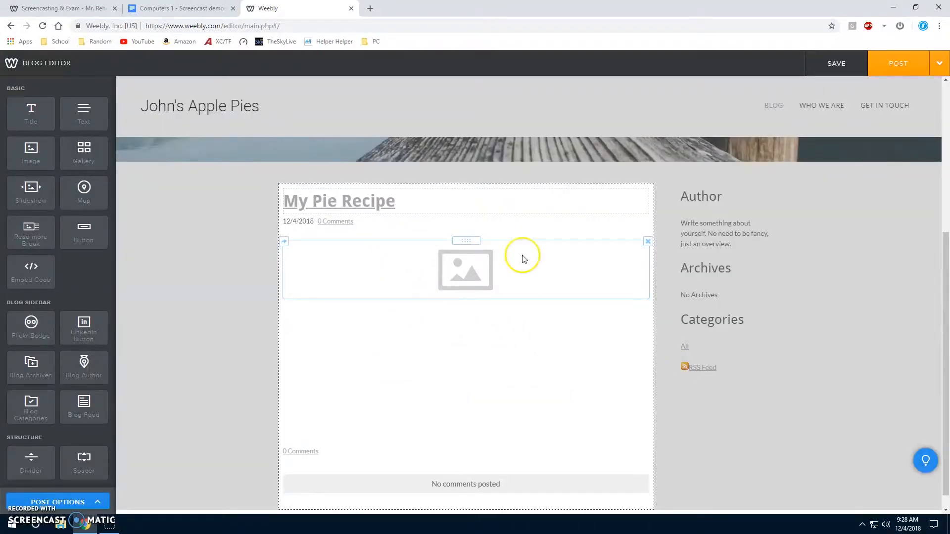
# Add a text element below the pie photo and fill it with the placeholder text "sakdf;sdjf;lsaf;sahfd;heajh;f;sakeh;alskj;lsakjf;lkaj".
pyautogui.scroll(-2, 459, 278)
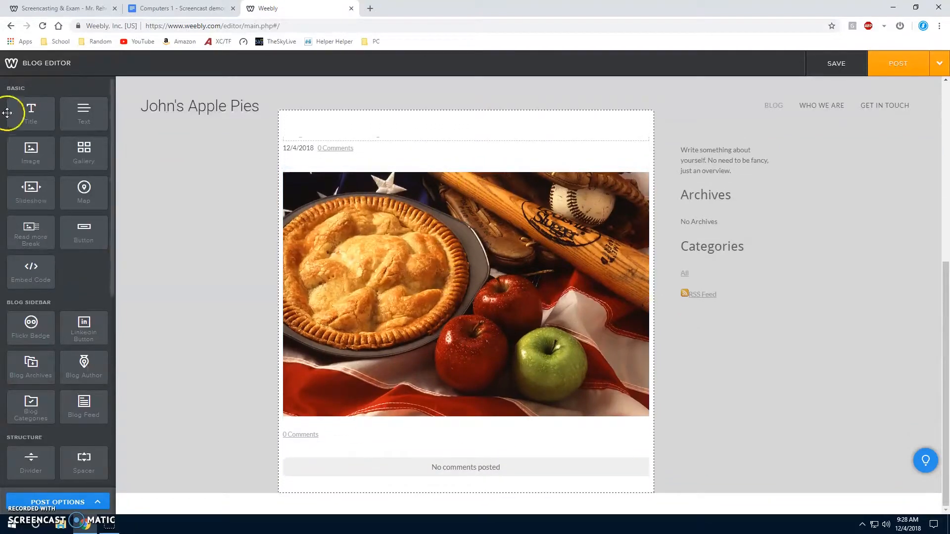
pyautogui.moveTo(70, 113); pyautogui.dragTo(484, 440)
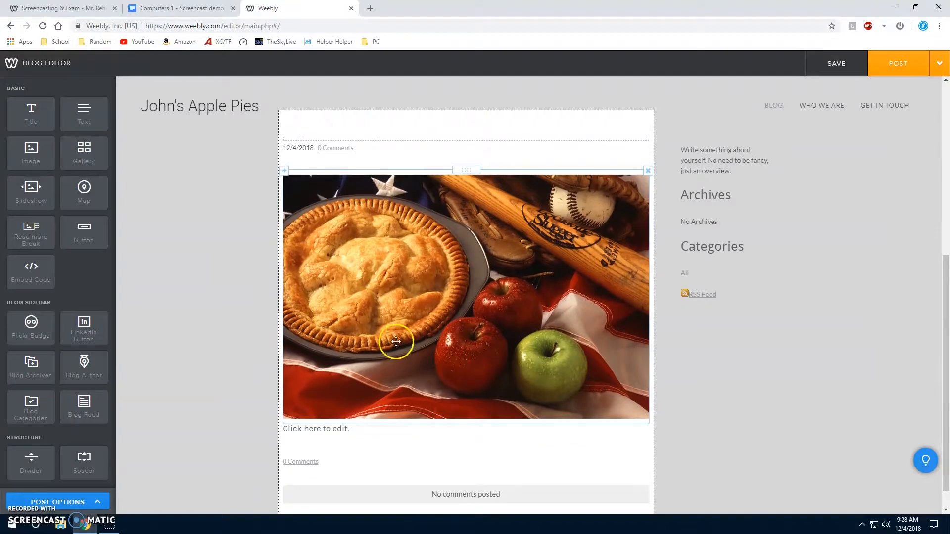
pyautogui.click(335, 402)
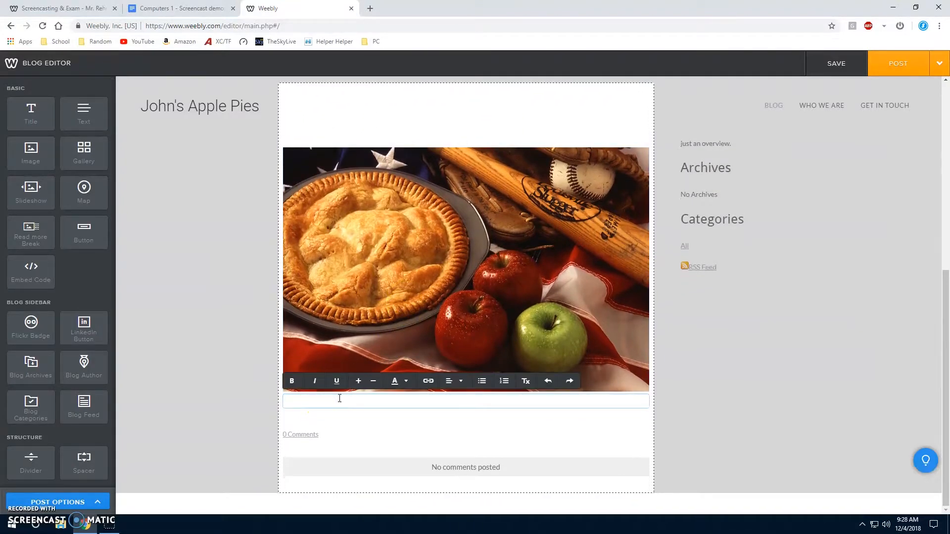
pyautogui.write('sakdf;sdjf')
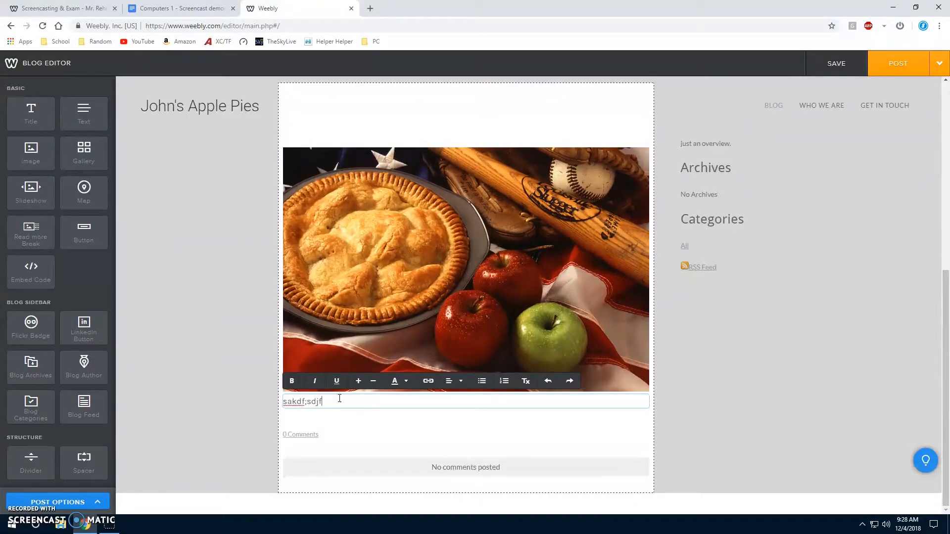
pyautogui.write(';lsaf;sahfd;heajh;f;sakeh;alskj;lsakjf;lkaj')
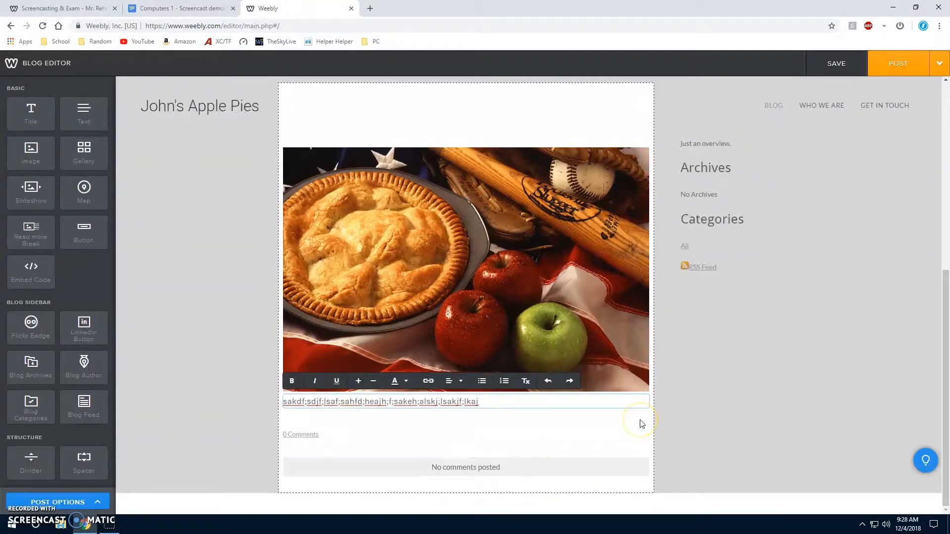
# Save the pie recipe post as a draft.
pyautogui.scroll(3, 642, 164)
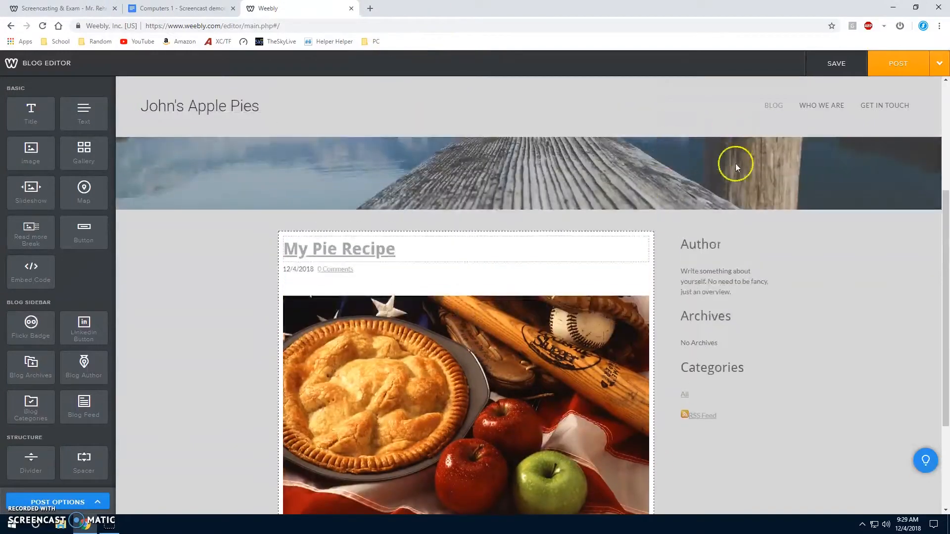
pyautogui.click(820, 59)
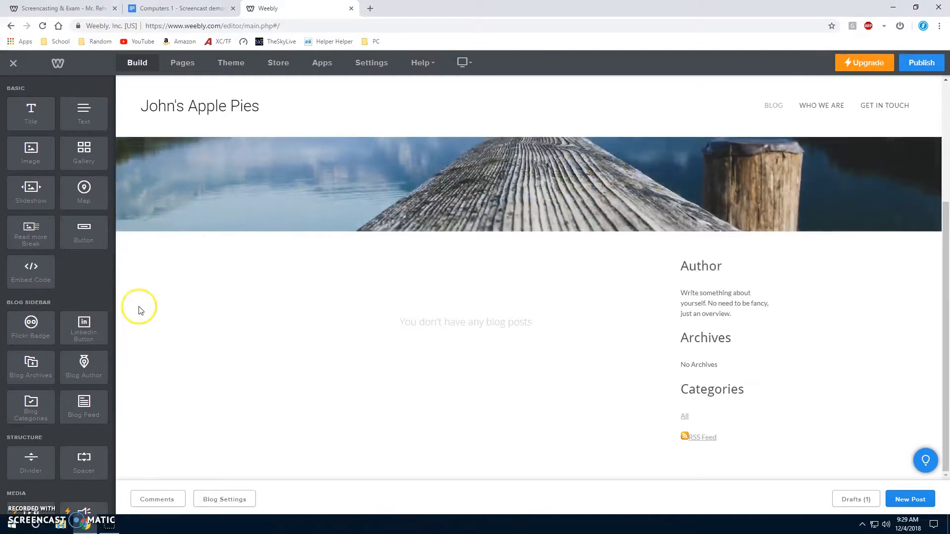
# Reopen the "My Pie Recipe" draft and post it to the blog page.
pyautogui.click(855, 499)
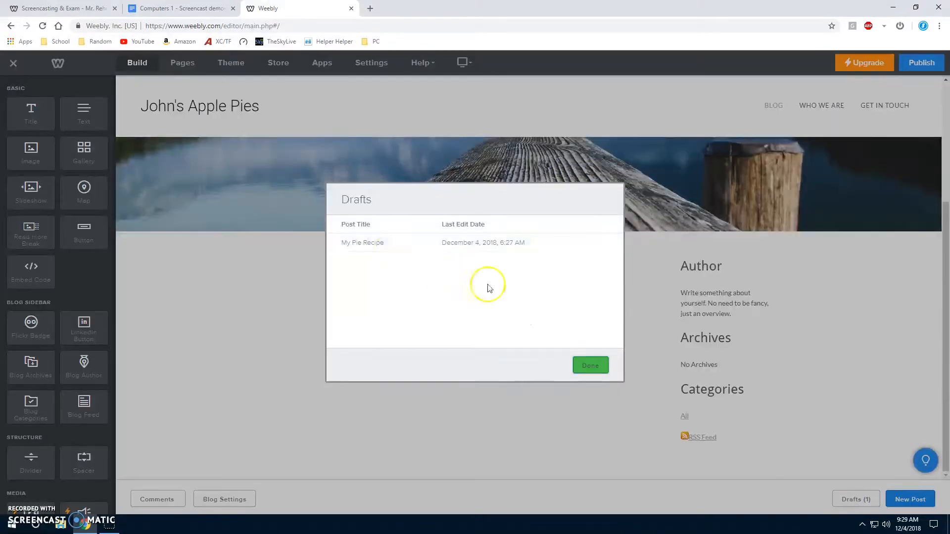
pyautogui.click(453, 242)
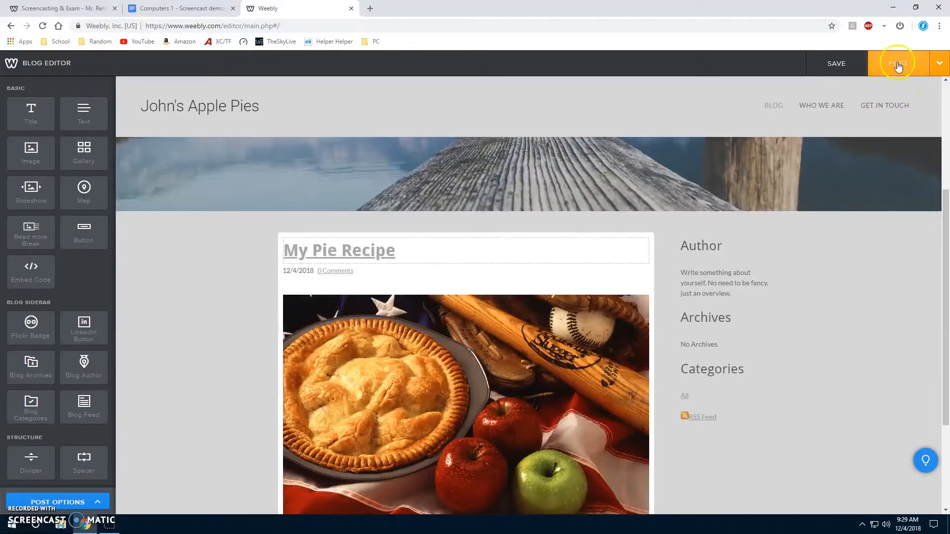
pyautogui.click(913, 65)
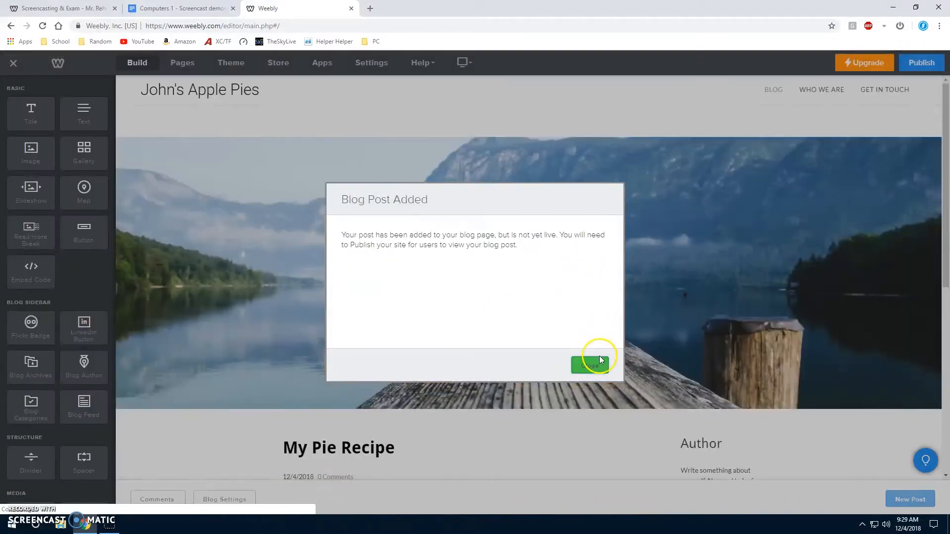
# Dismiss the blog post notice, check the "My Pie Recipe" post on the page and publish the site.
pyautogui.click(596, 359)
pyautogui.scroll(-5, 569, 338)
pyautogui.scroll(-3, 569, 338)
pyautogui.scroll(8, 627, 169)
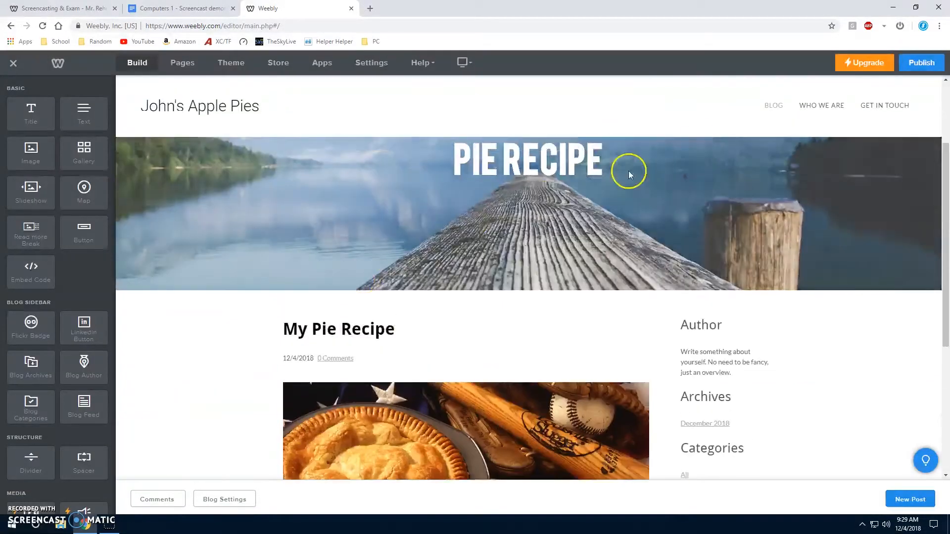
pyautogui.scroll(-3, 451, 187)
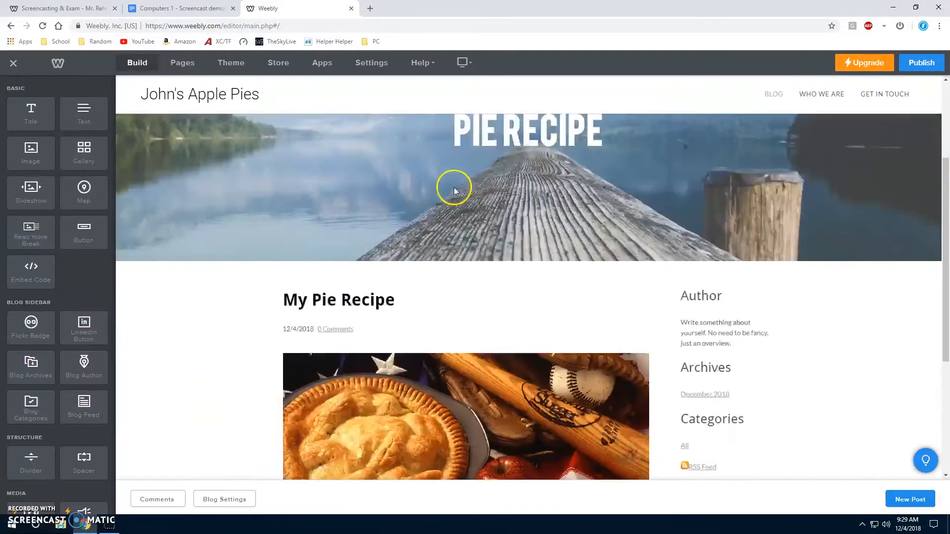
pyautogui.click(916, 63)
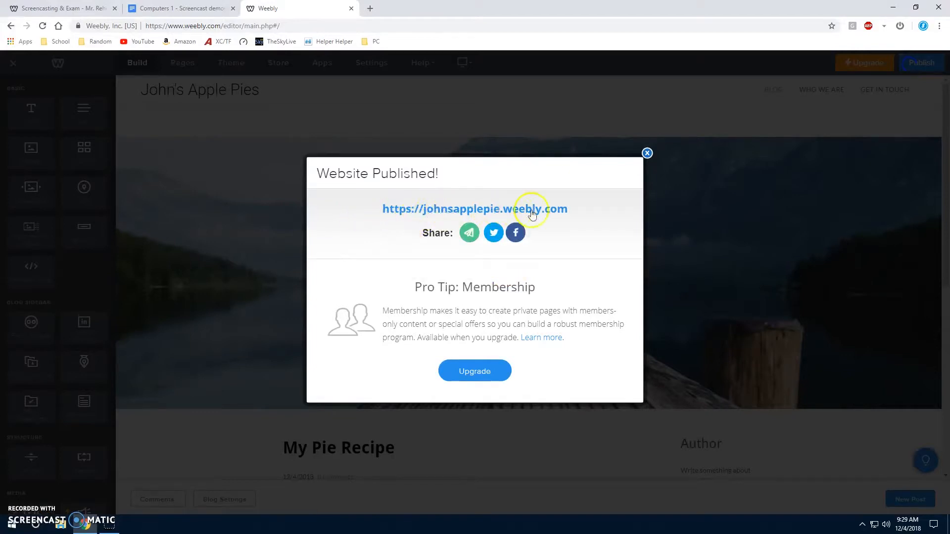
# Open the live site johnsapplepie.weebly.com, review the published pie recipe post, and return to the site editor.
pyautogui.click(433, 213)
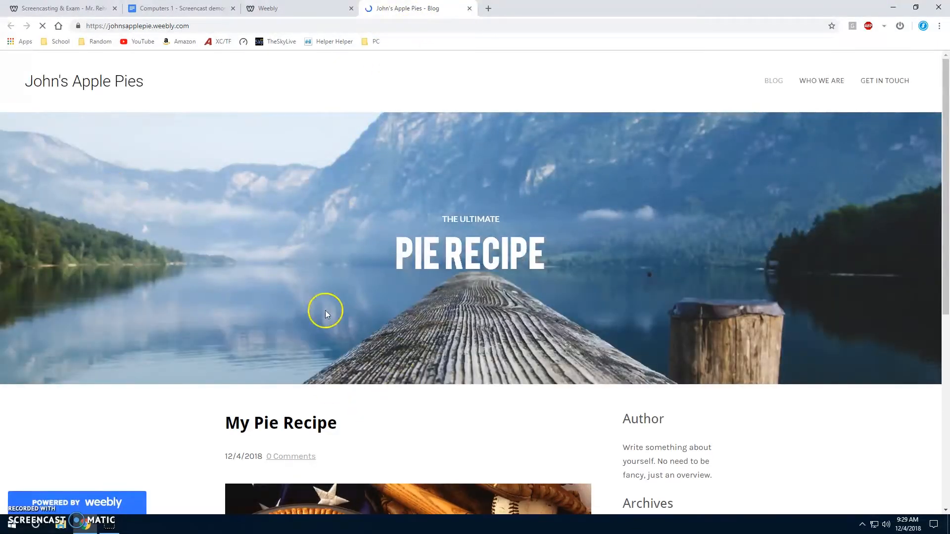
pyautogui.scroll(-4, 387, 276)
pyautogui.scroll(5, 297, 138)
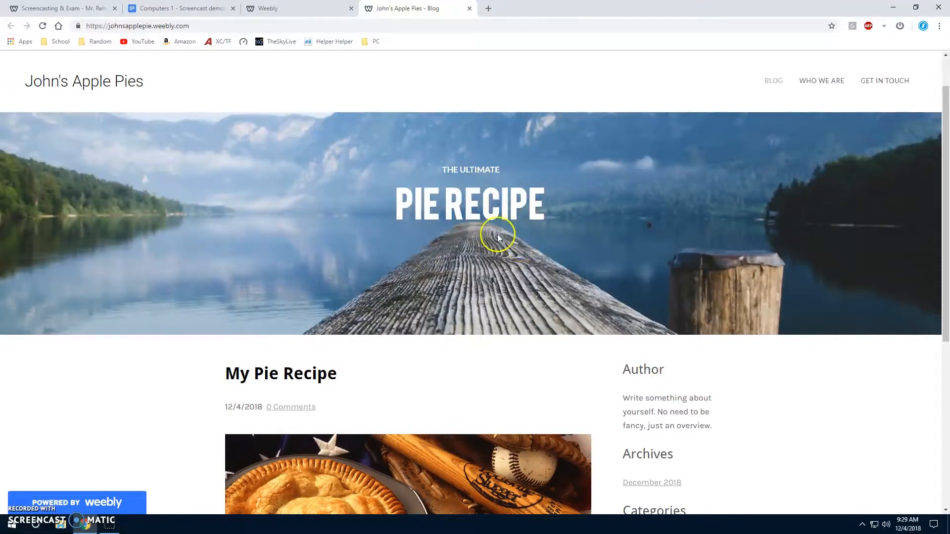
pyautogui.scroll(-6, 361, 207)
pyautogui.scroll(7, 310, 352)
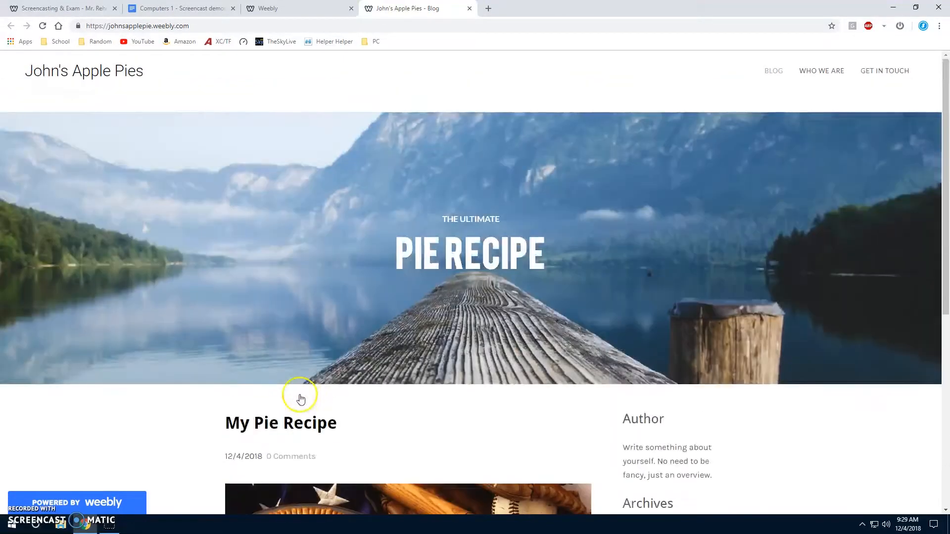
pyautogui.scroll(-5, 486, 143)
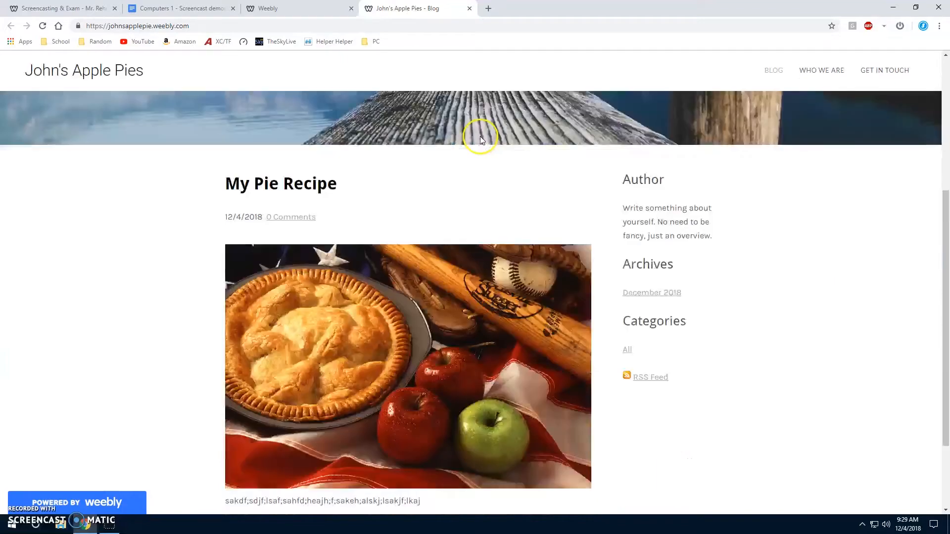
pyautogui.scroll(4, 477, 137)
pyautogui.scroll(-6, 597, 235)
pyautogui.scroll(6, 384, 192)
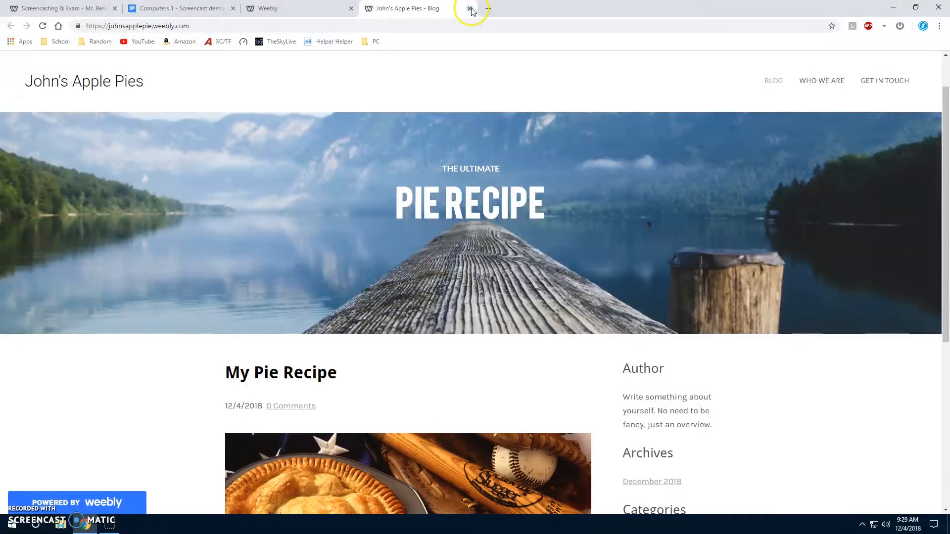
pyautogui.click(469, 9)
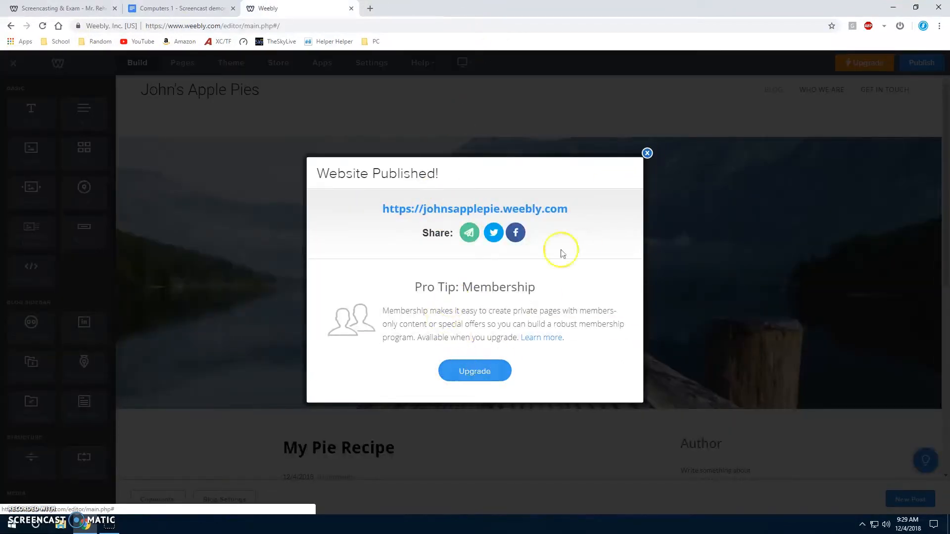
pyautogui.click(647, 153)
# Create a new blank blog post and save it as a draft.
pyautogui.scroll(-5, 531, 303)
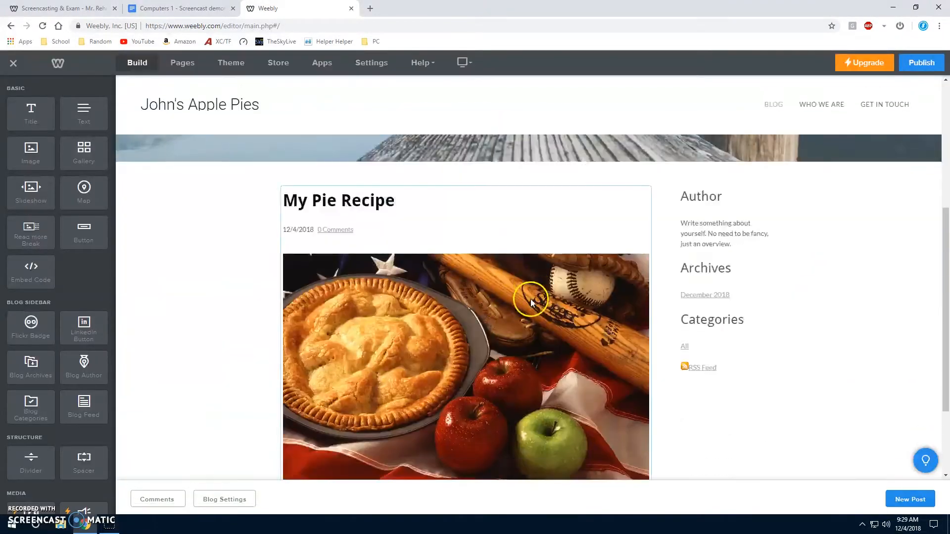
pyautogui.scroll(2, 858, 330)
pyautogui.scroll(-1, 858, 489)
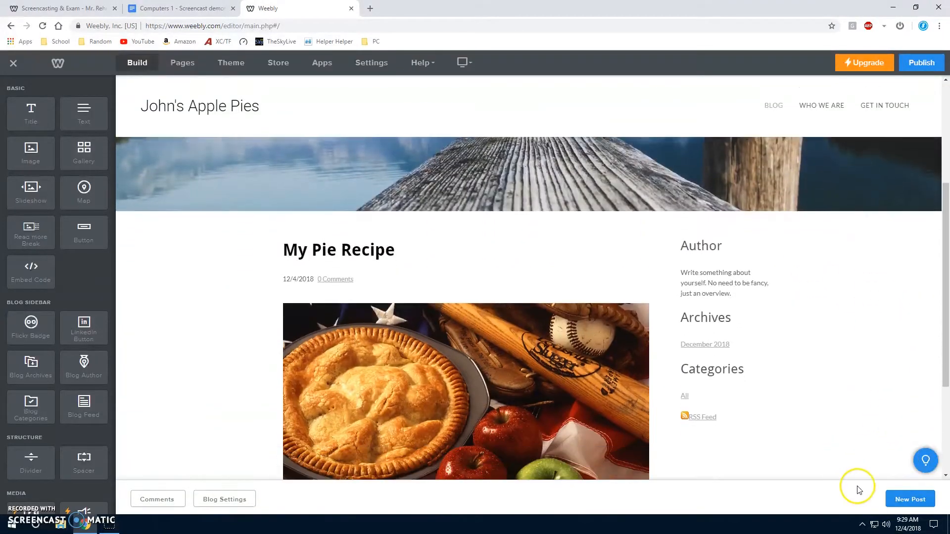
pyautogui.click(910, 499)
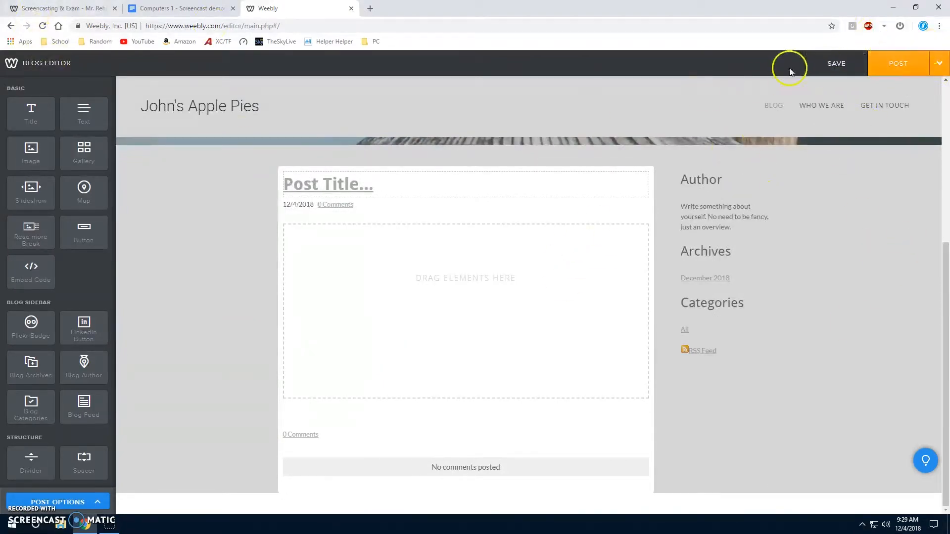
pyautogui.click(823, 64)
pyautogui.scroll(-4, 483, 374)
pyautogui.scroll(6, 855, 365)
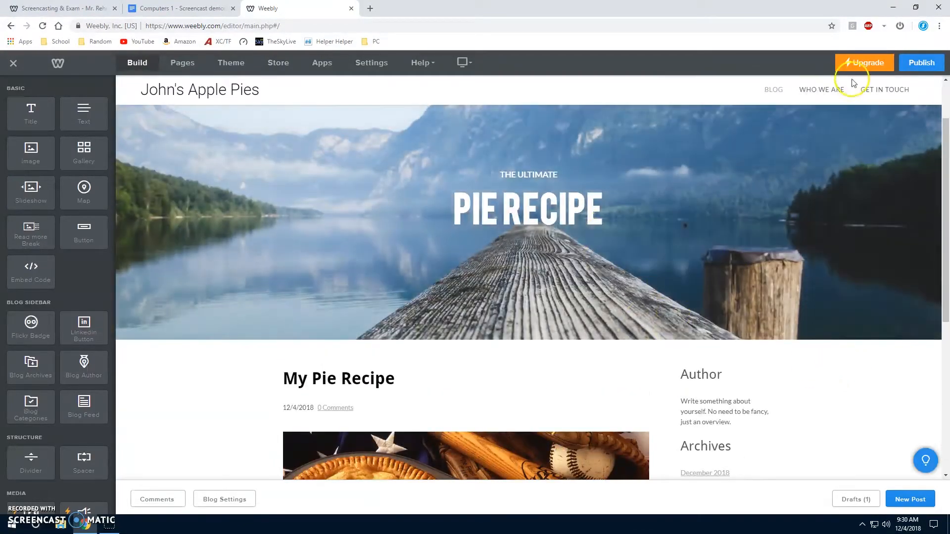
# View the "Who We Are" and "Get in Touch" pages, and return to the Blog page.
pyautogui.click(831, 94)
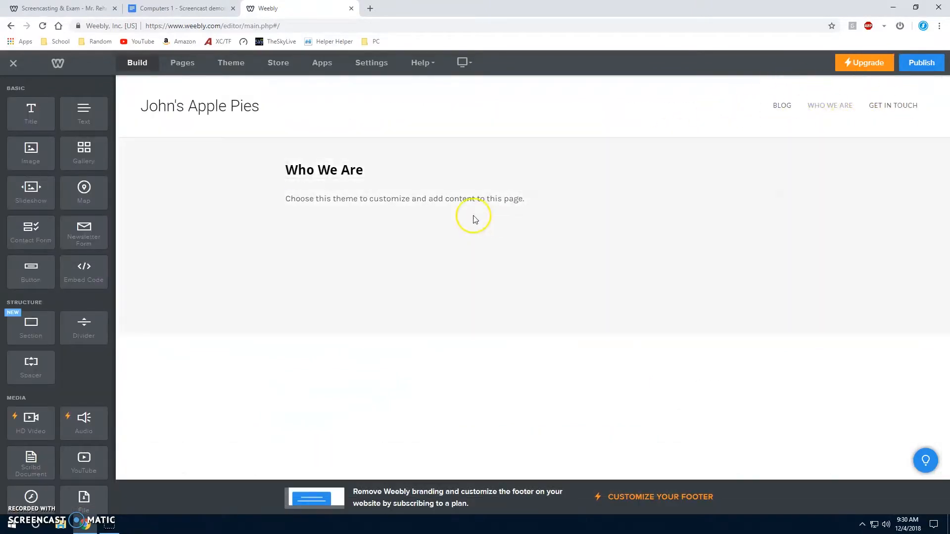
pyautogui.click(895, 104)
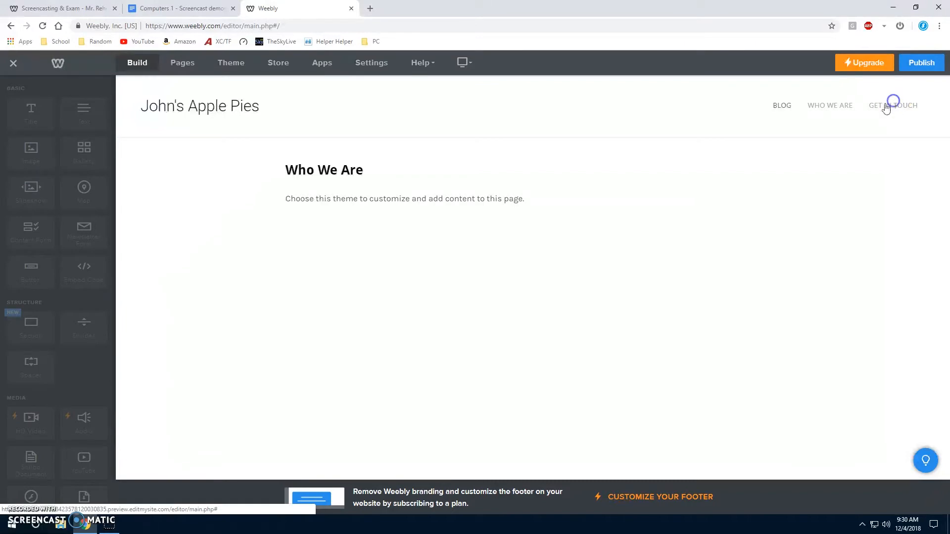
pyautogui.click(784, 105)
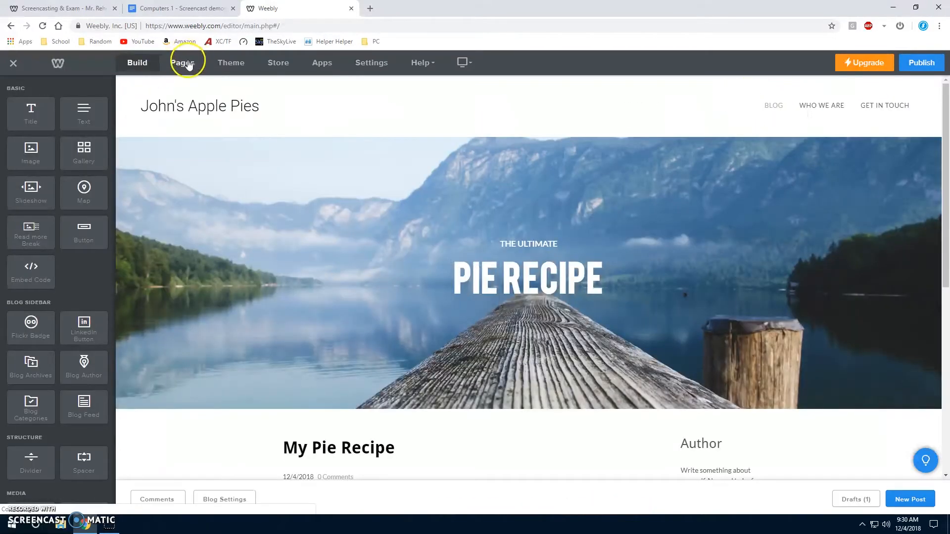
# Rename the "Who We Are" page to "My Pies" in the page settings.
pyautogui.click(188, 64)
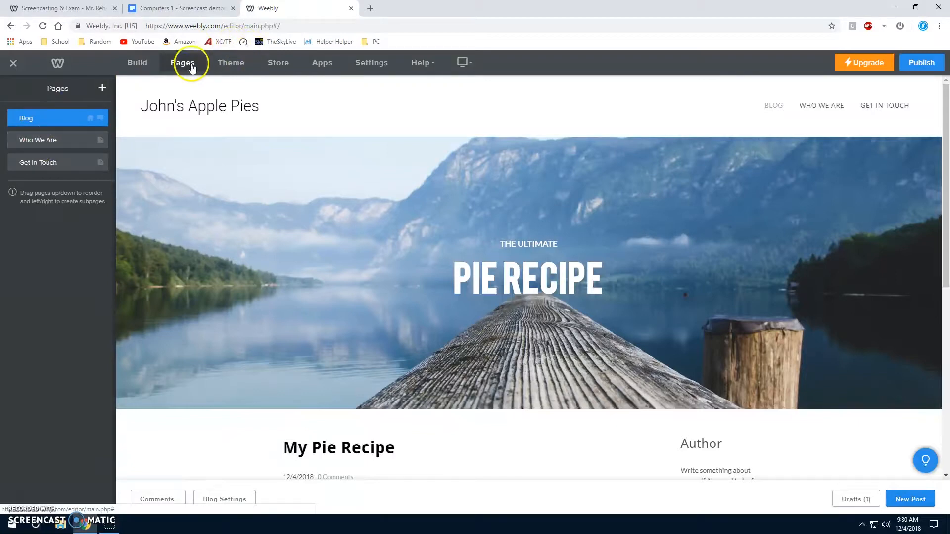
pyautogui.click(52, 140)
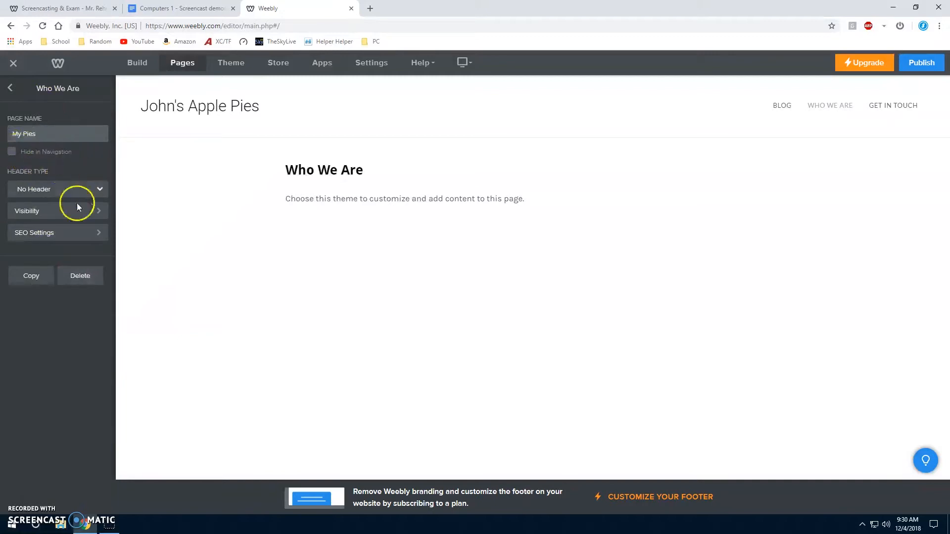
pyautogui.click(68, 188)
pyautogui.click(70, 188)
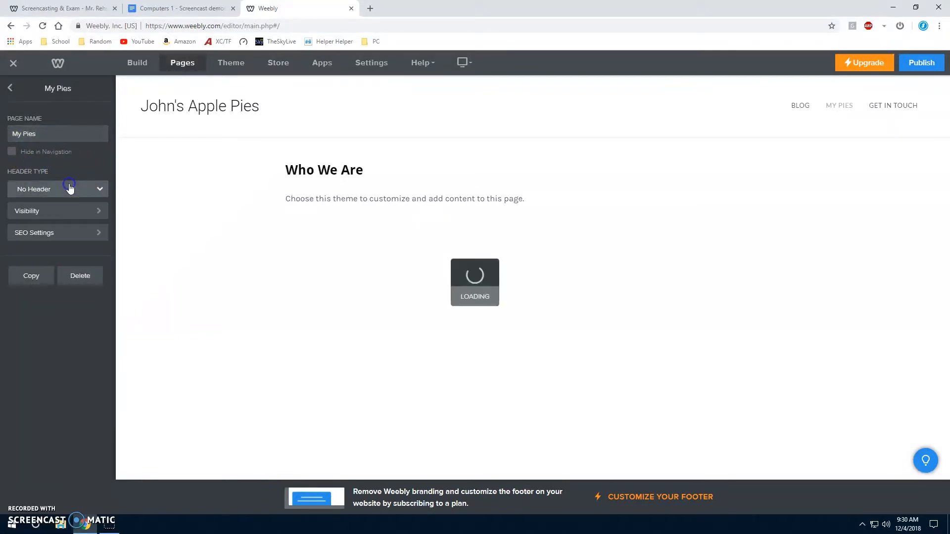
# Examine the visibility and SEO settings of the "My Pies" page.
pyautogui.click(70, 207)
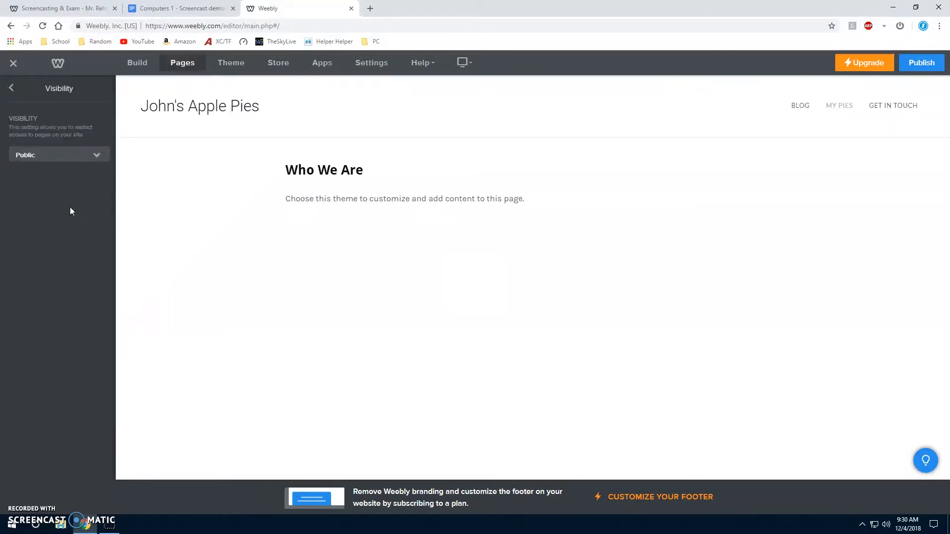
pyautogui.click(10, 88)
pyautogui.click(65, 236)
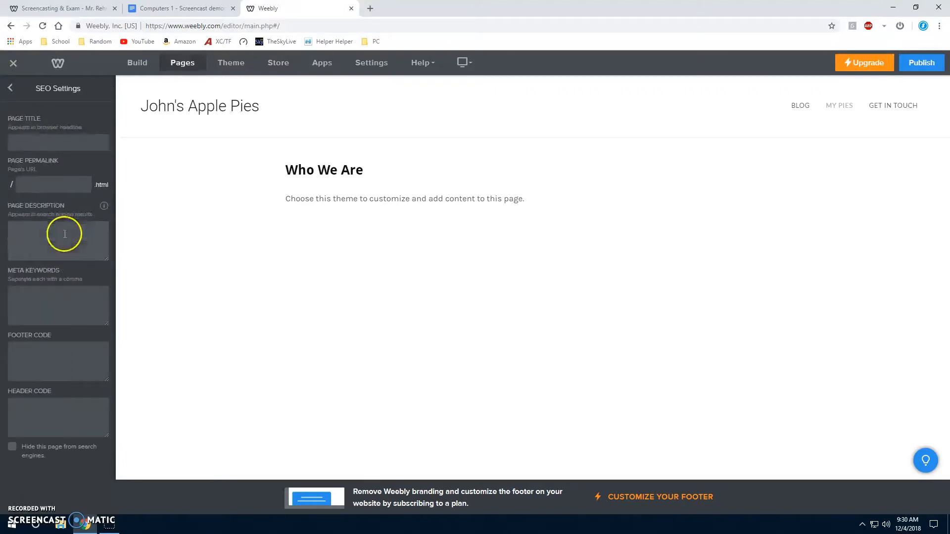
pyautogui.click(11, 87)
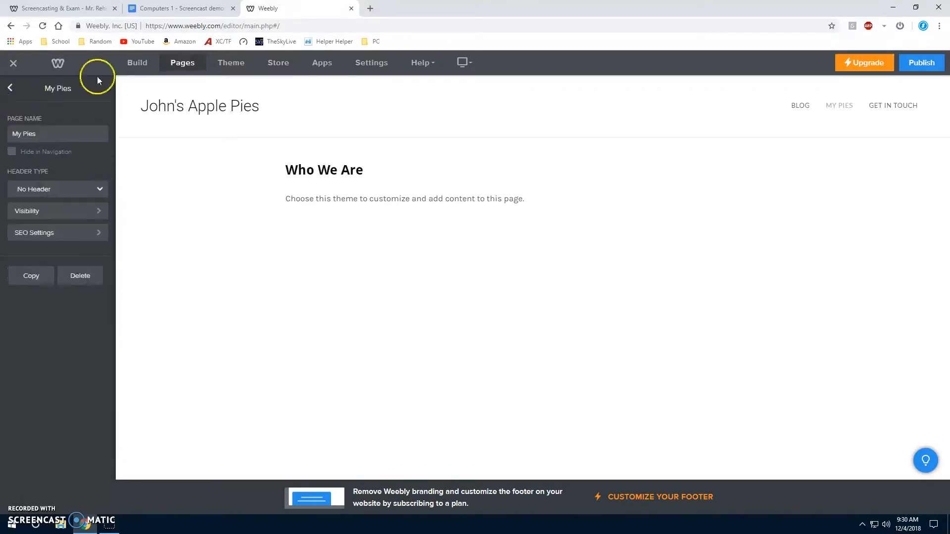
# Browse the Blog themes and switch the site to the "Sights + Sounds - Cento" theme.
pyautogui.click(221, 66)
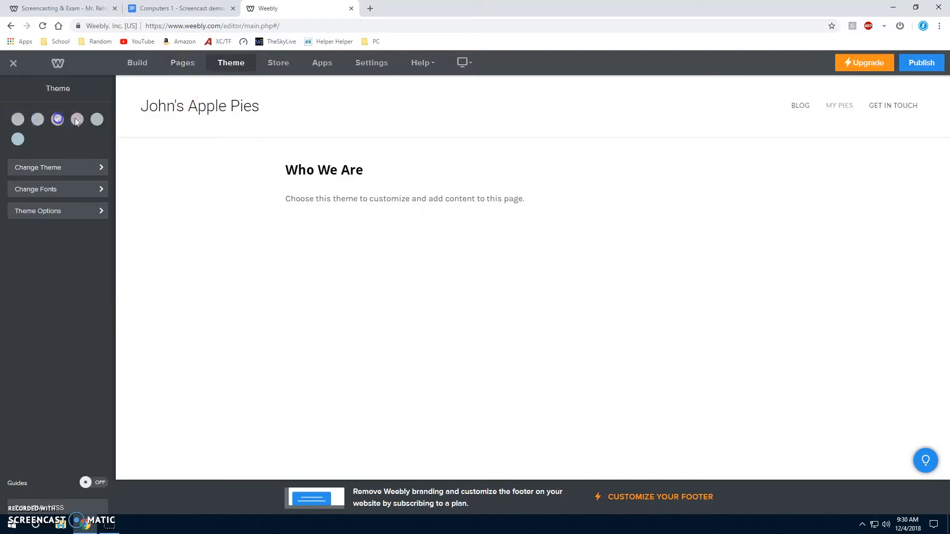
pyautogui.click(37, 120)
pyautogui.click(57, 168)
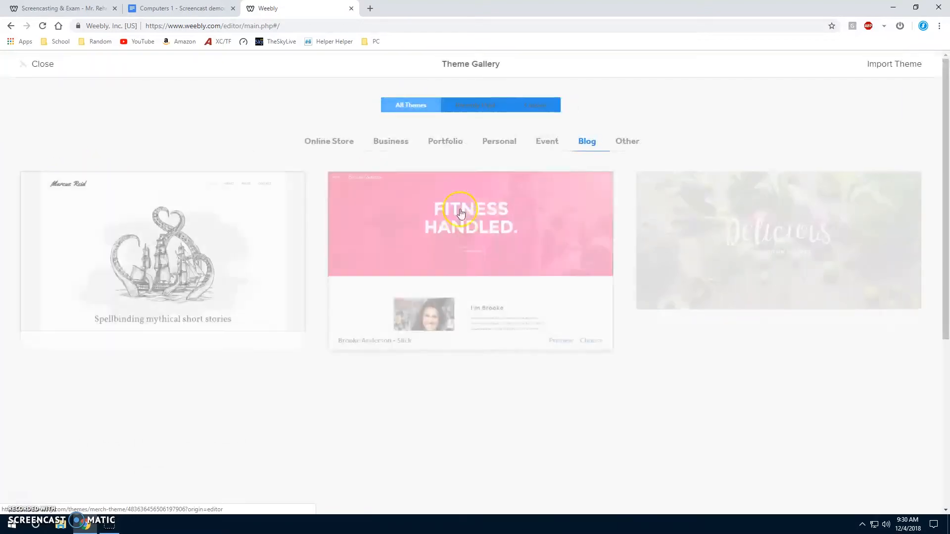
pyautogui.scroll(-5, 375, 257)
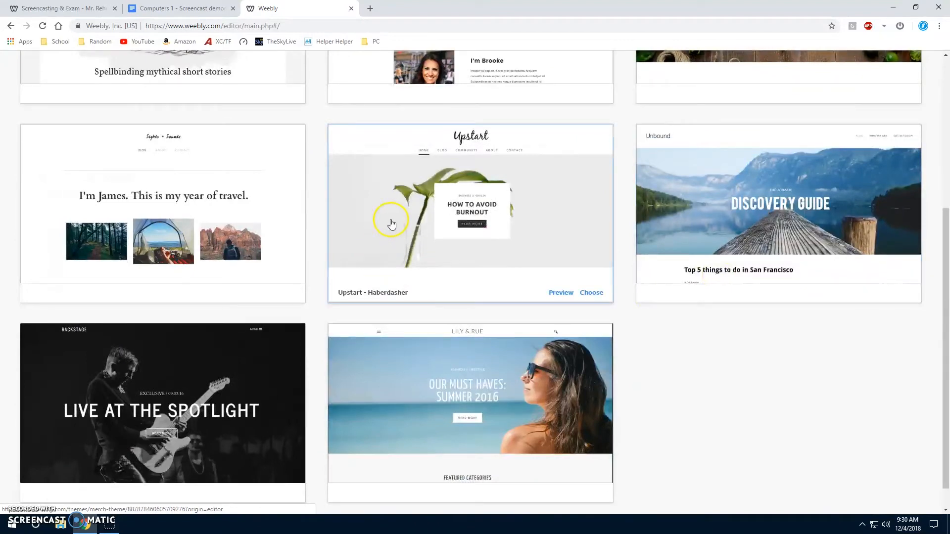
pyautogui.scroll(-1, 551, 300)
pyautogui.scroll(5, 812, 333)
pyautogui.scroll(-1, 646, 299)
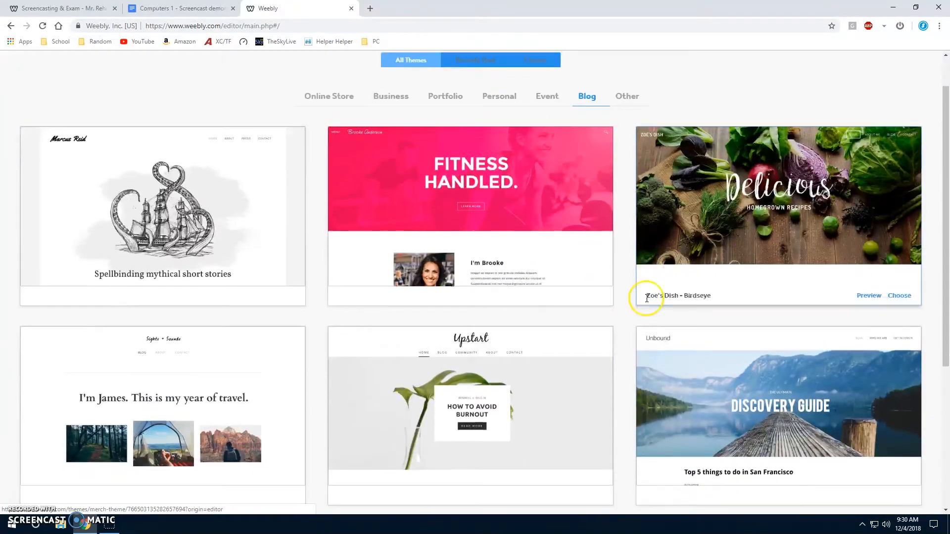
pyautogui.scroll(-3, 335, 279)
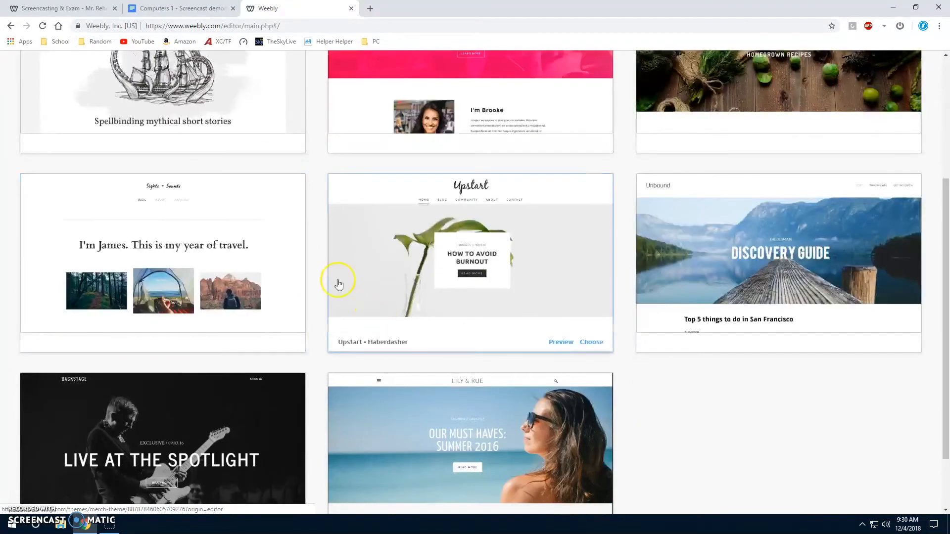
pyautogui.click(225, 255)
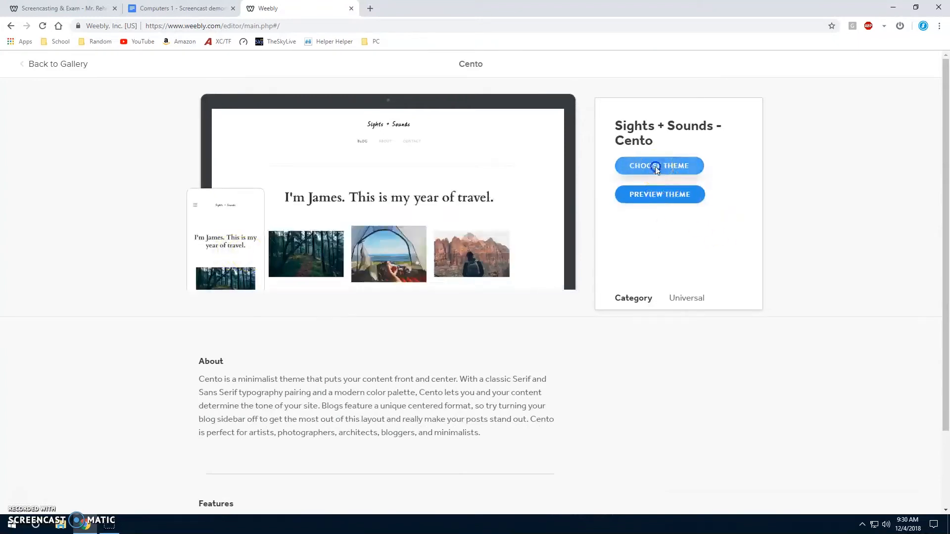
pyautogui.click(658, 166)
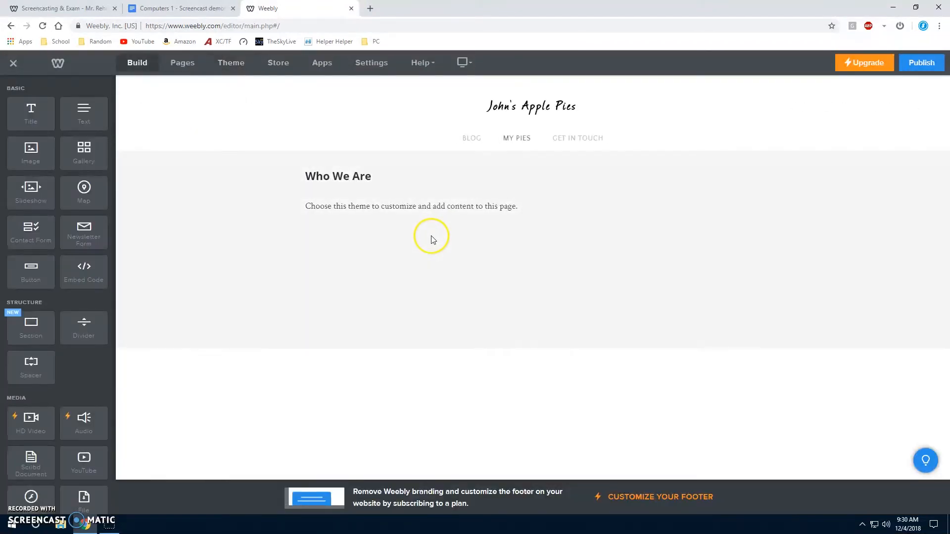
# Review the Blog page and its pie recipe post in the new theme, and look through the available page elements.
pyautogui.moveTo(508, 131)
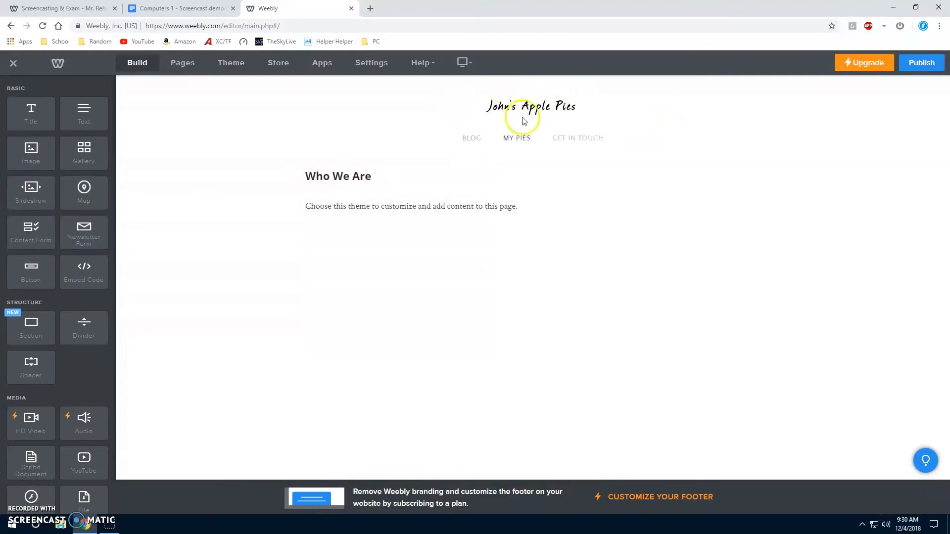
pyautogui.click(486, 139)
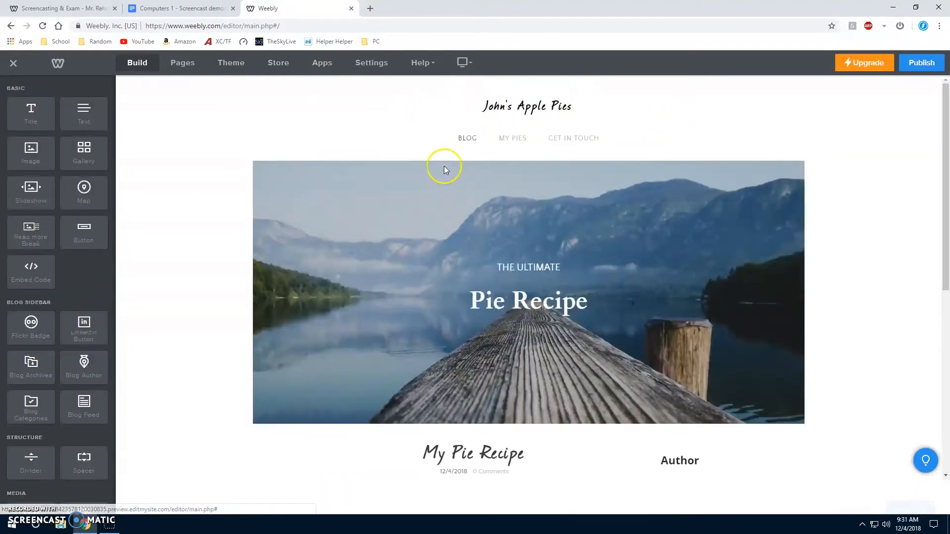
pyautogui.scroll(-6, 470, 183)
pyautogui.scroll(6, 502, 218)
pyautogui.scroll(-7, 503, 208)
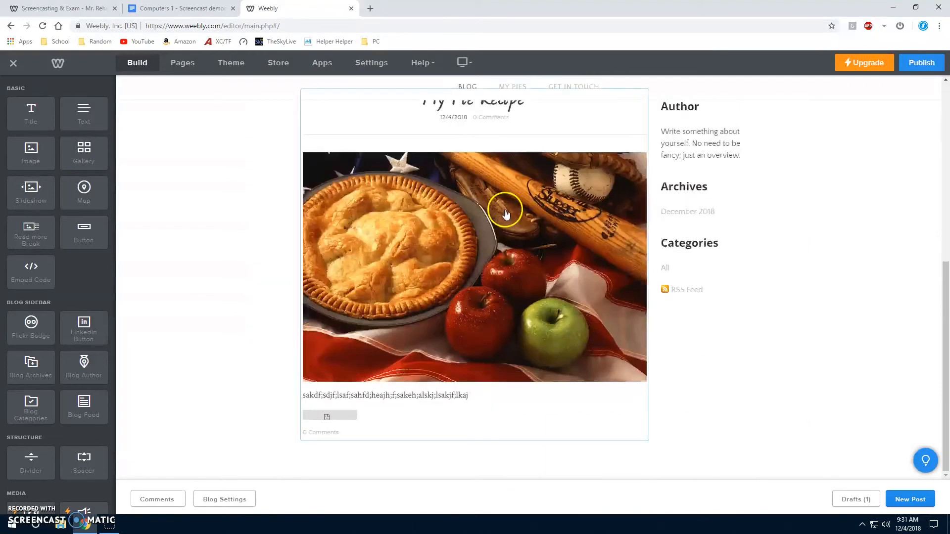
pyautogui.scroll(7, 563, 262)
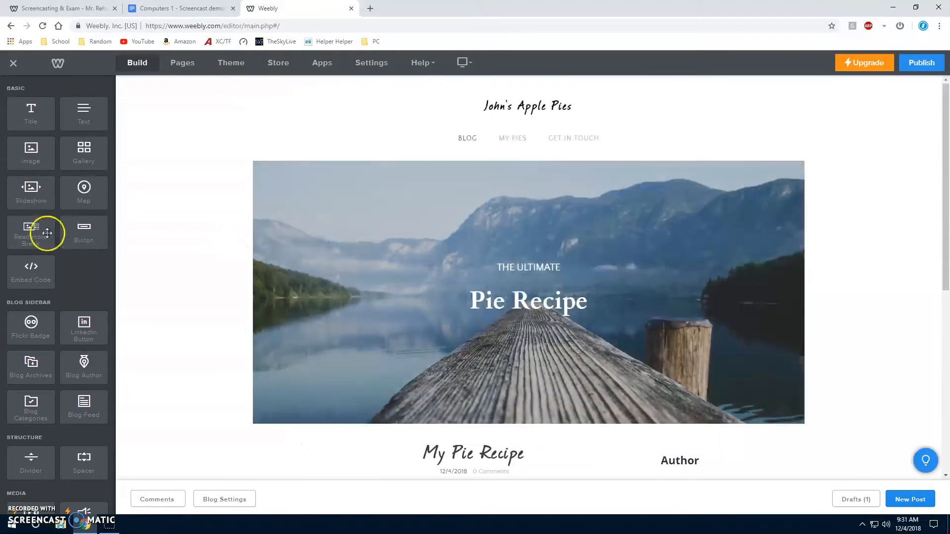
pyautogui.scroll(-8, 93, 339)
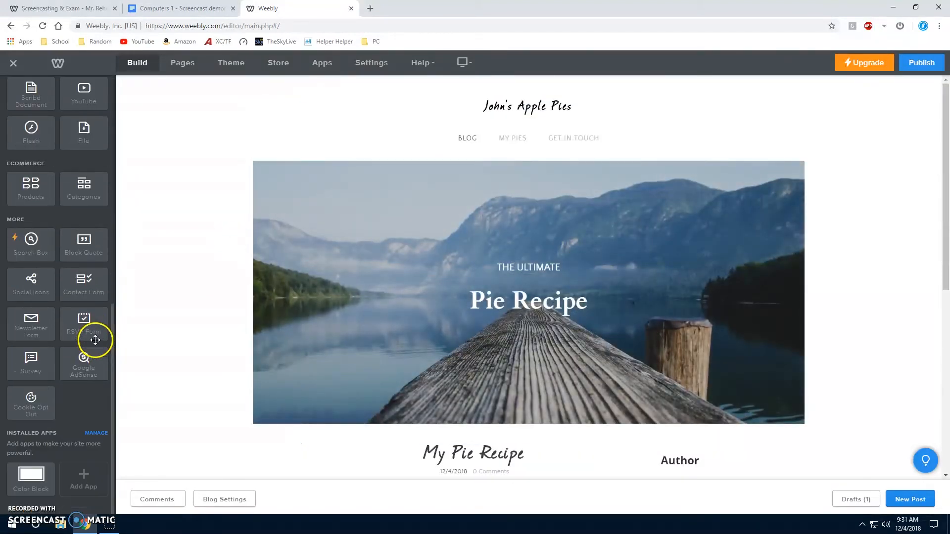
pyautogui.scroll(6, 82, 335)
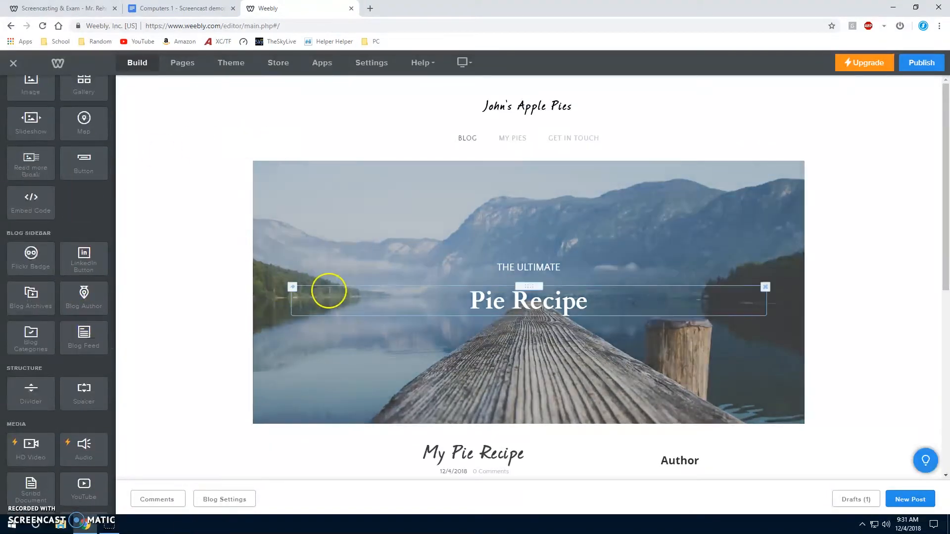
# Examine the page elements available for the blog, from the basic and blog sidebar groups through media, ecommerce and installed apps.
pyautogui.scroll(2, 40, 148)
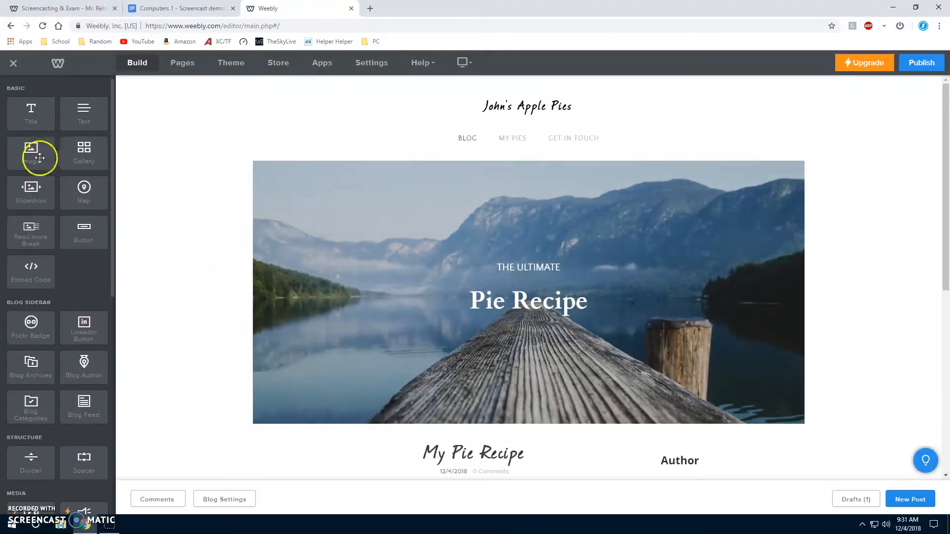
pyautogui.scroll(-1, 69, 237)
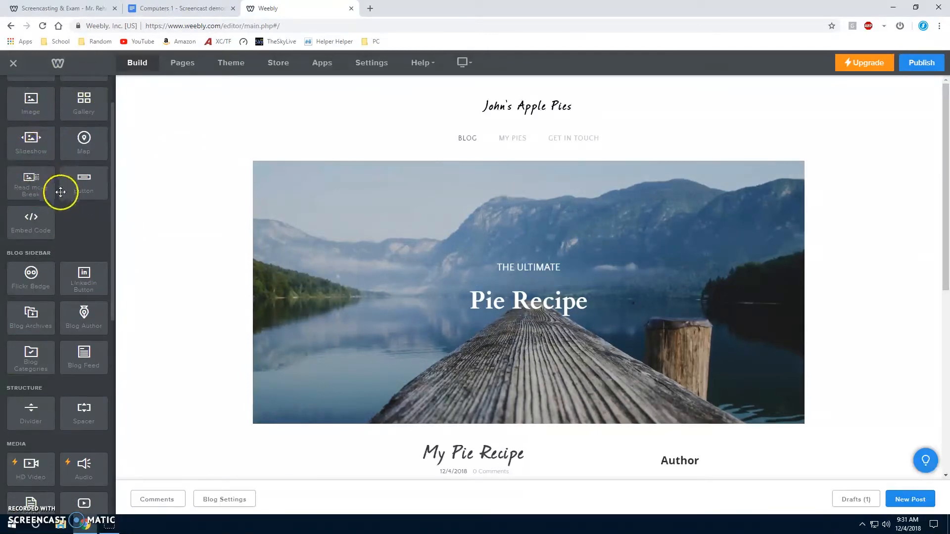
pyautogui.scroll(-2, 78, 282)
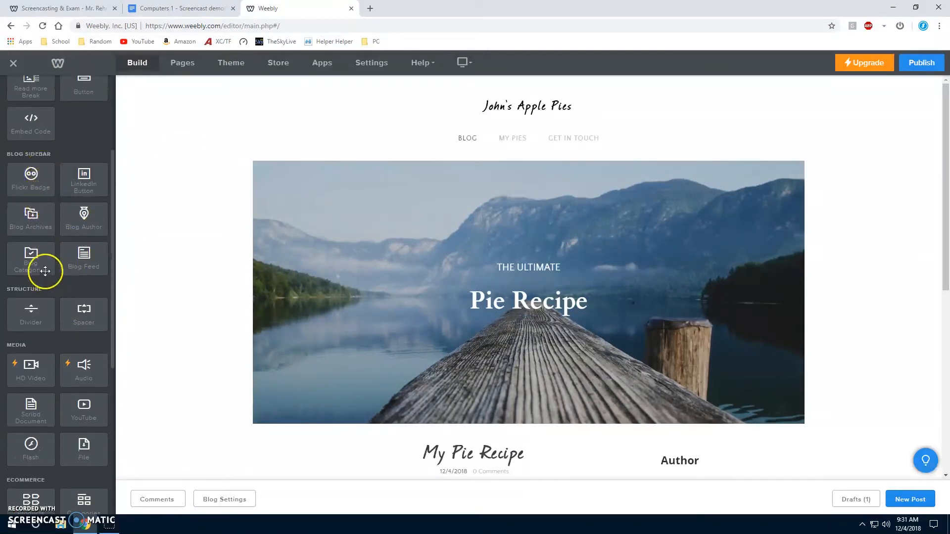
pyautogui.scroll(-3, 45, 271)
pyautogui.scroll(-2, 46, 276)
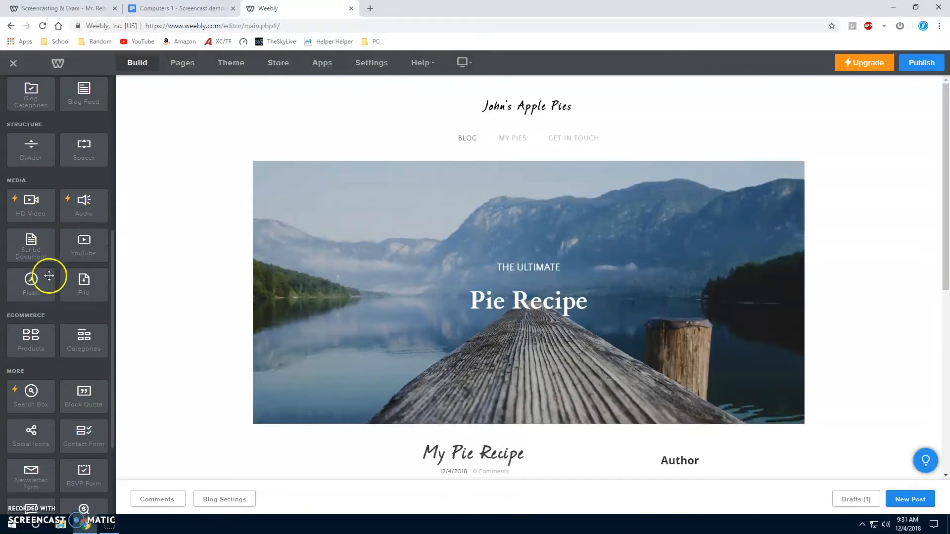
pyautogui.scroll(-1, 54, 287)
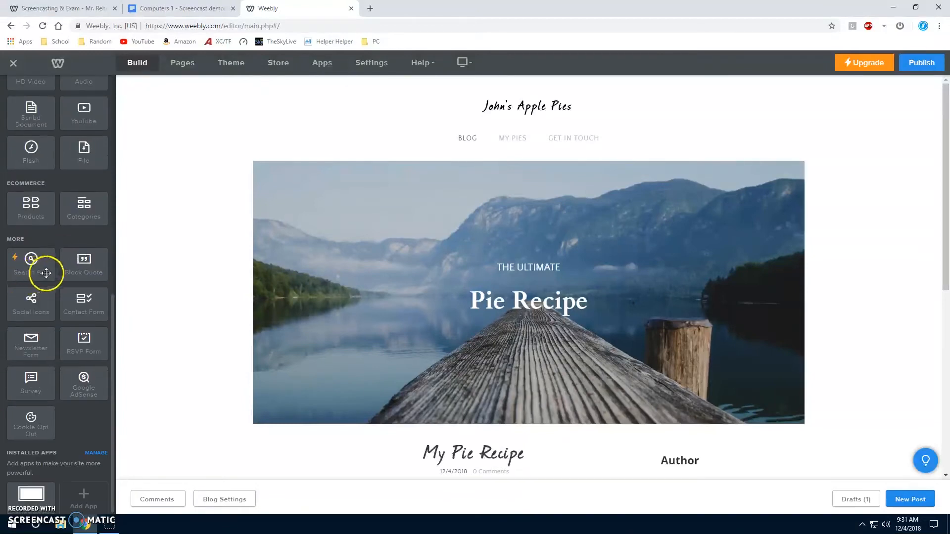
pyautogui.scroll(9, 76, 315)
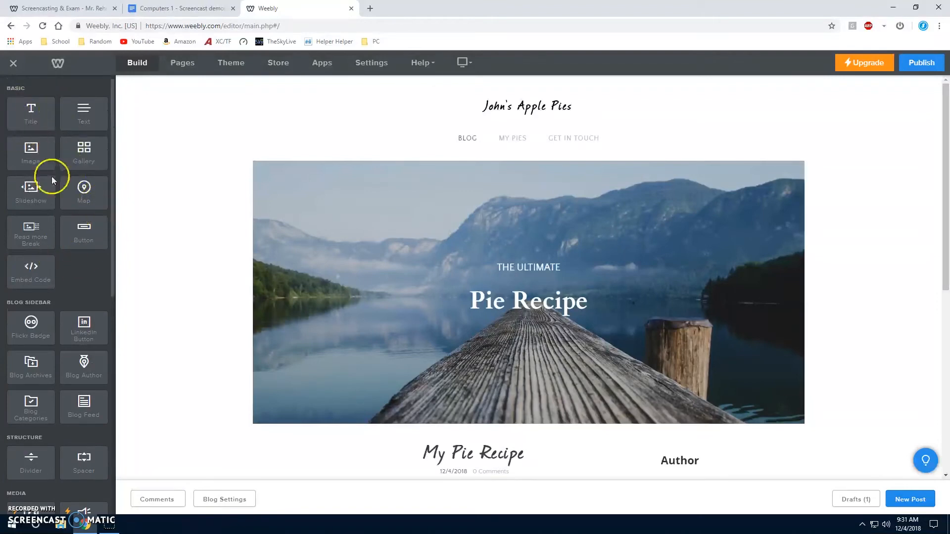
# Add a Button element to the blog sidebar, directly beside the Author section, and check the page layout.
pyautogui.scroll(-6, 499, 177)
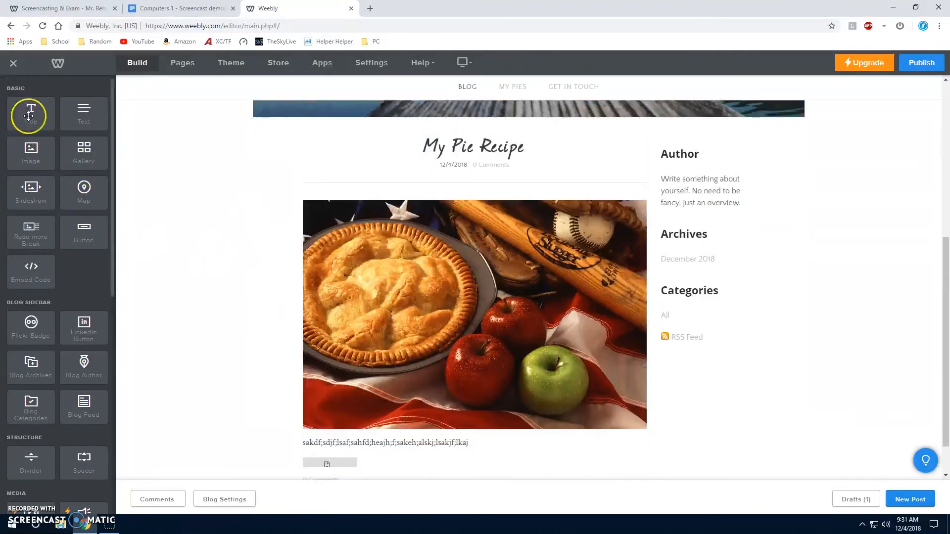
pyautogui.moveTo(61, 214); pyautogui.dragTo(648, 184)
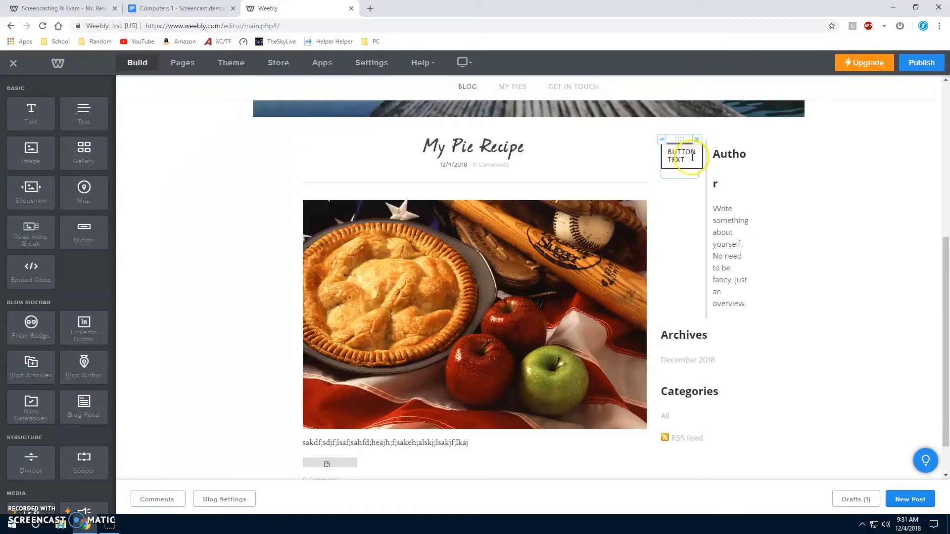
pyautogui.scroll(-1, 250, 191)
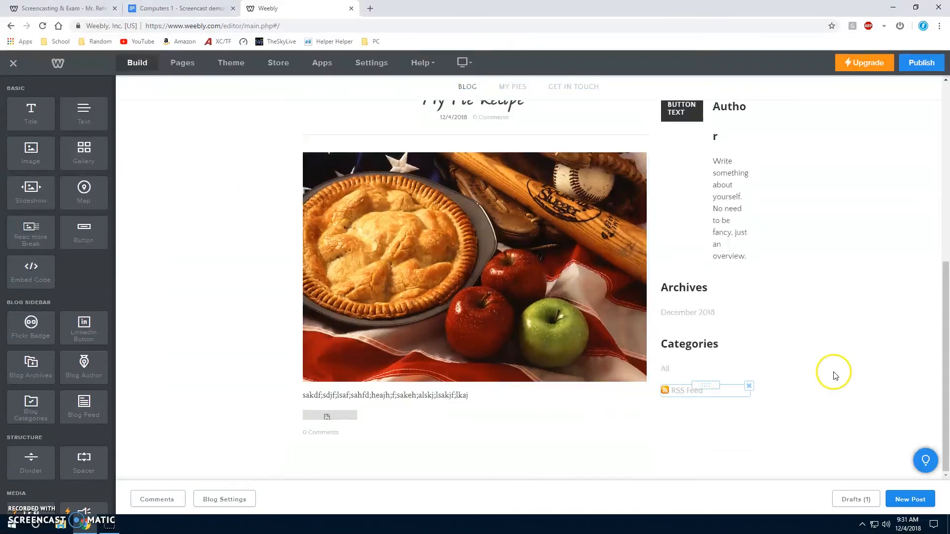
pyautogui.scroll(7, 861, 346)
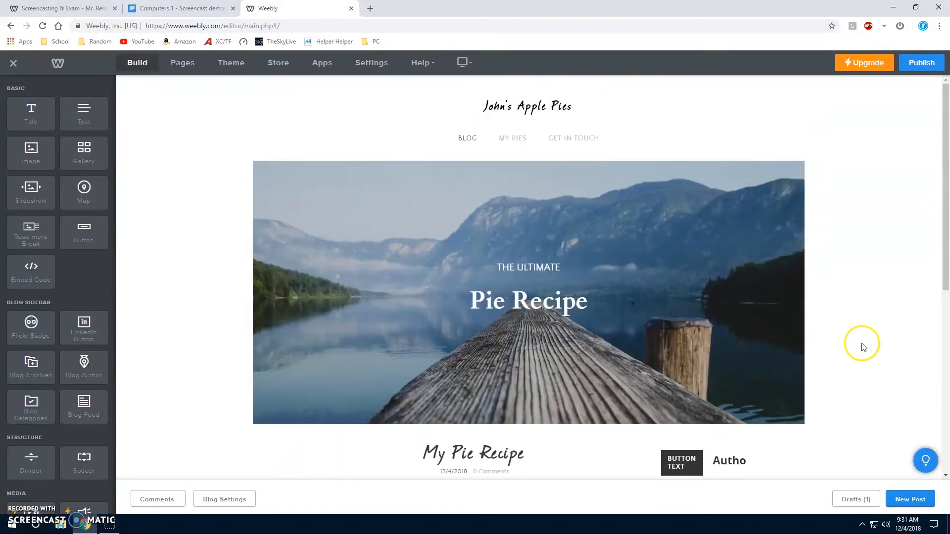